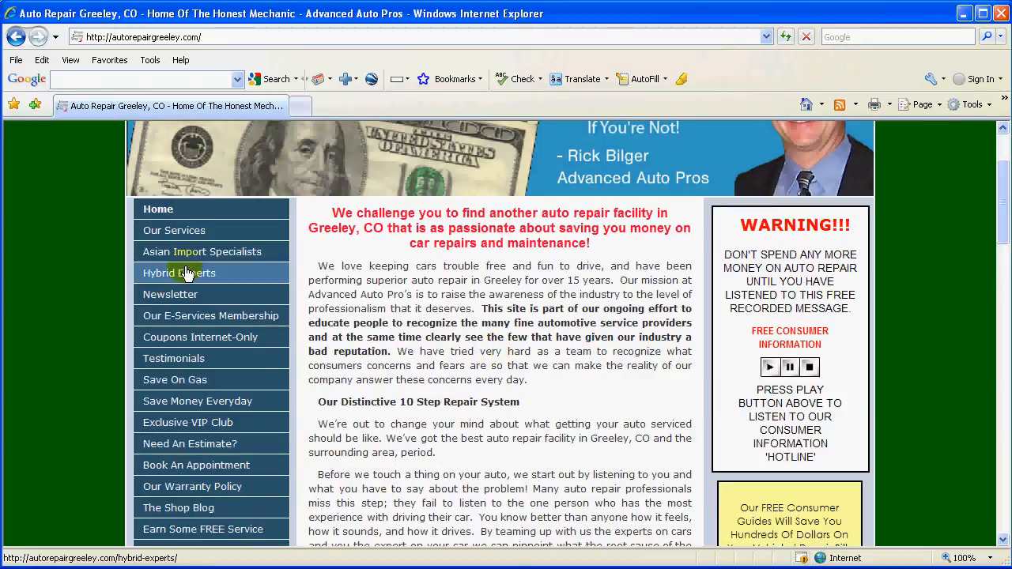
Open the site admin from the home page's Management section and list the site's pages.
{"action": "scroll", "coordinate": [407, 327], "scroll_direction": "down", "scroll_amount": 6}
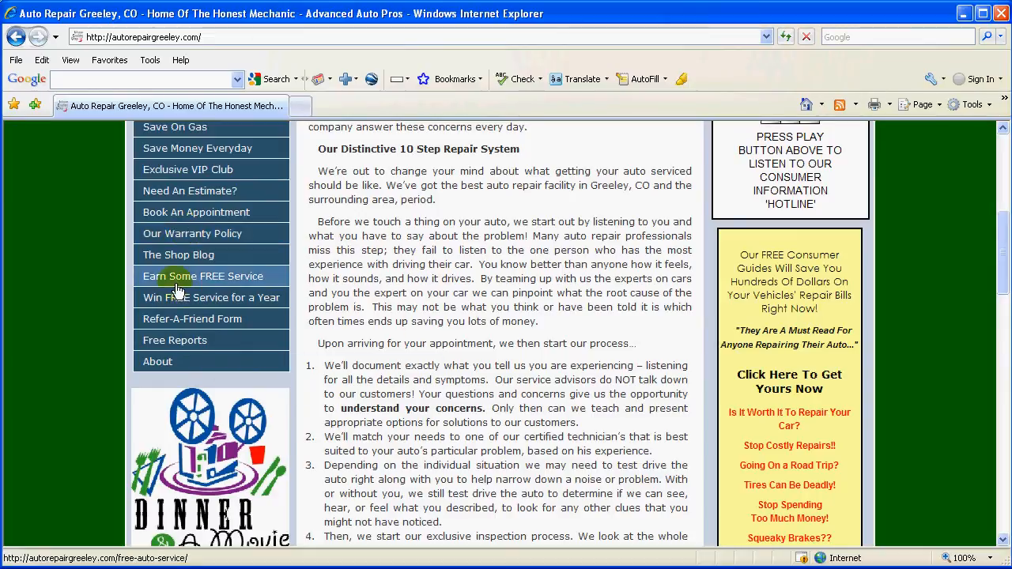
{"action": "scroll", "coordinate": [450, 342], "scroll_direction": "down", "scroll_amount": 5}
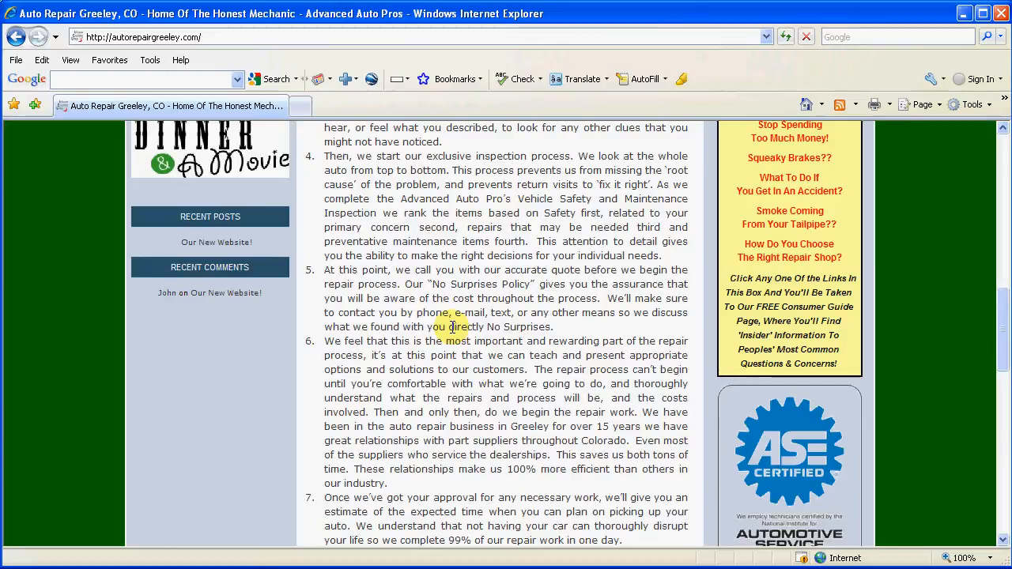
{"action": "scroll", "coordinate": [451, 327], "scroll_direction": "down", "scroll_amount": 3}
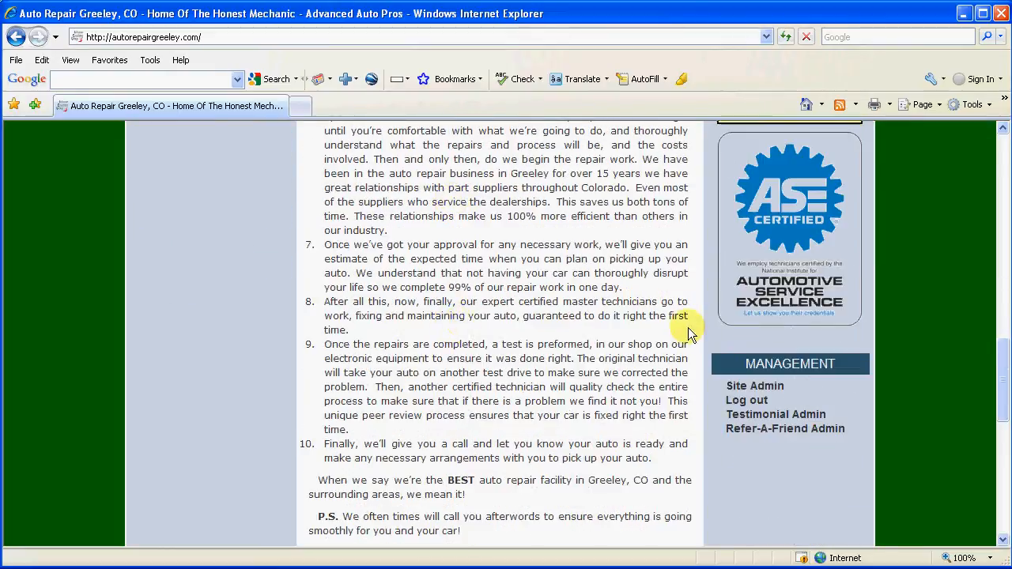
{"action": "left_click", "coordinate": [758, 393]}
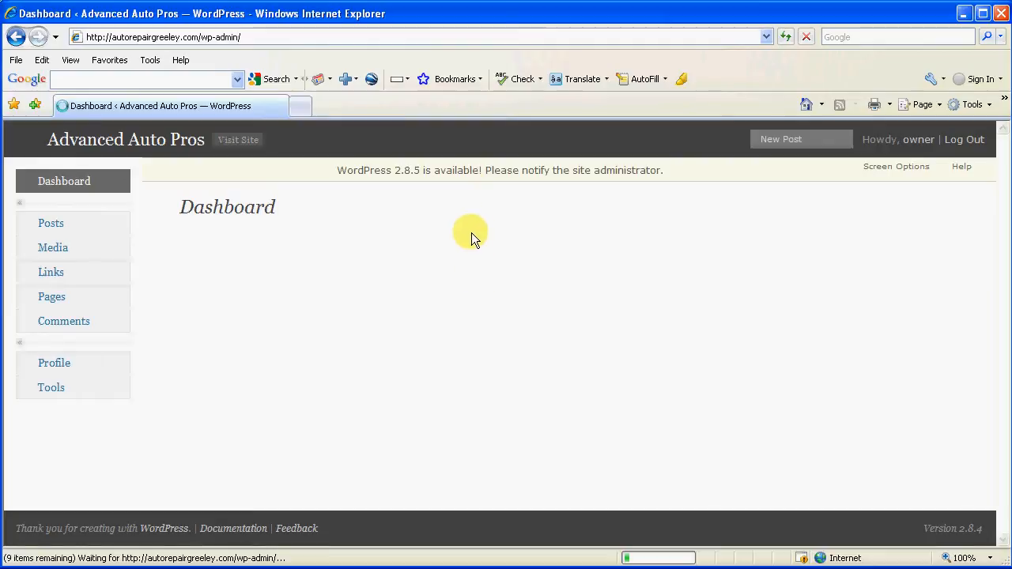
{"action": "left_click", "coordinate": [50, 301]}
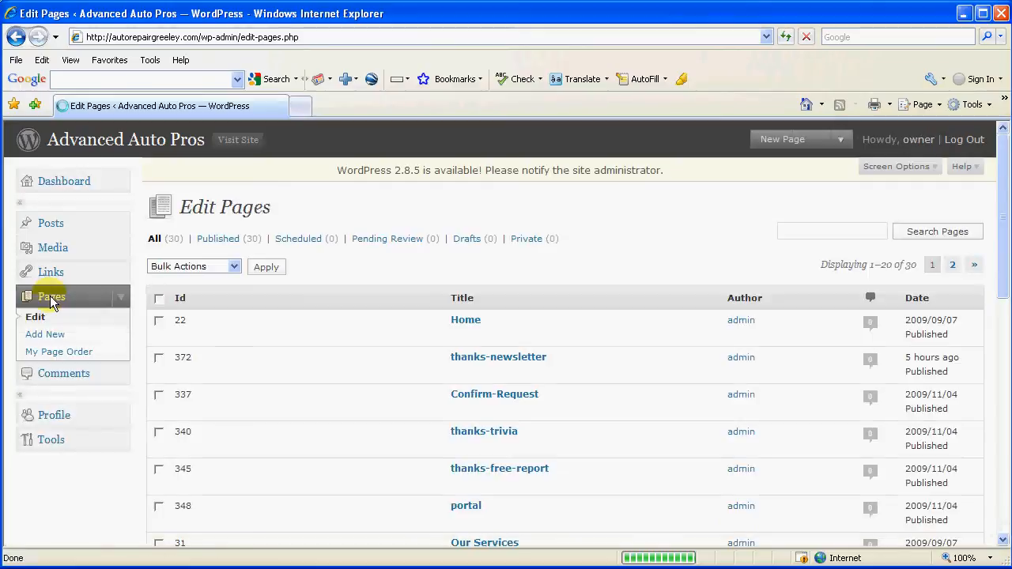
Find the Testimonials page in the page list and open it for editing.
{"action": "scroll", "coordinate": [645, 239], "scroll_direction": "down", "scroll_amount": 3}
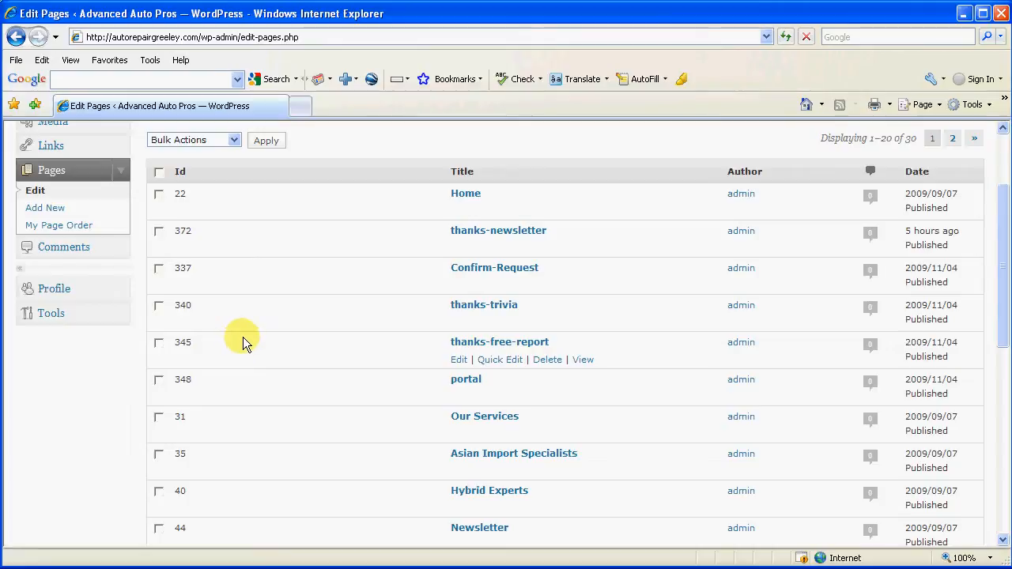
{"action": "scroll", "coordinate": [243, 337], "scroll_direction": "down", "scroll_amount": 2}
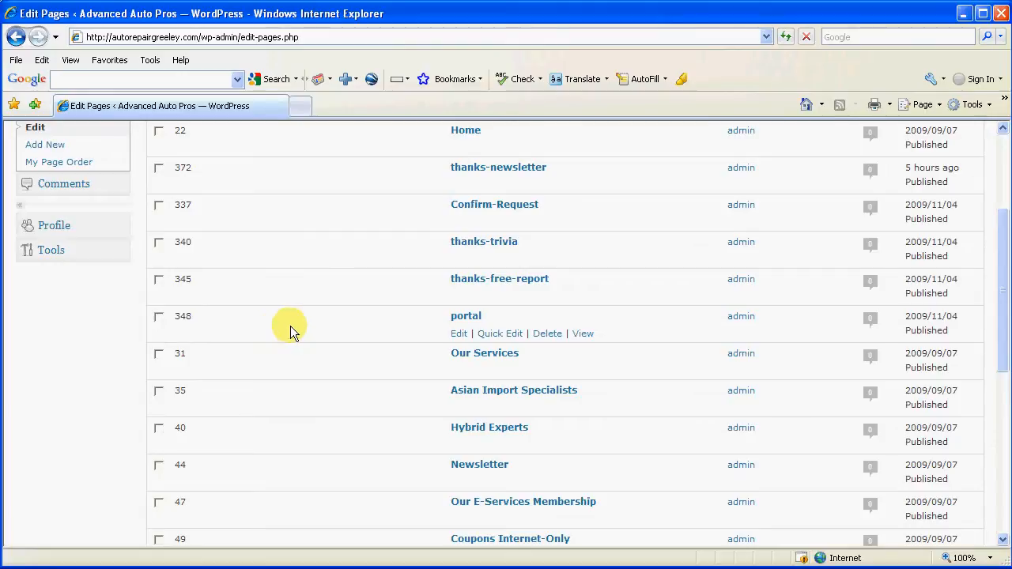
{"action": "scroll", "coordinate": [279, 329], "scroll_direction": "down", "scroll_amount": 4}
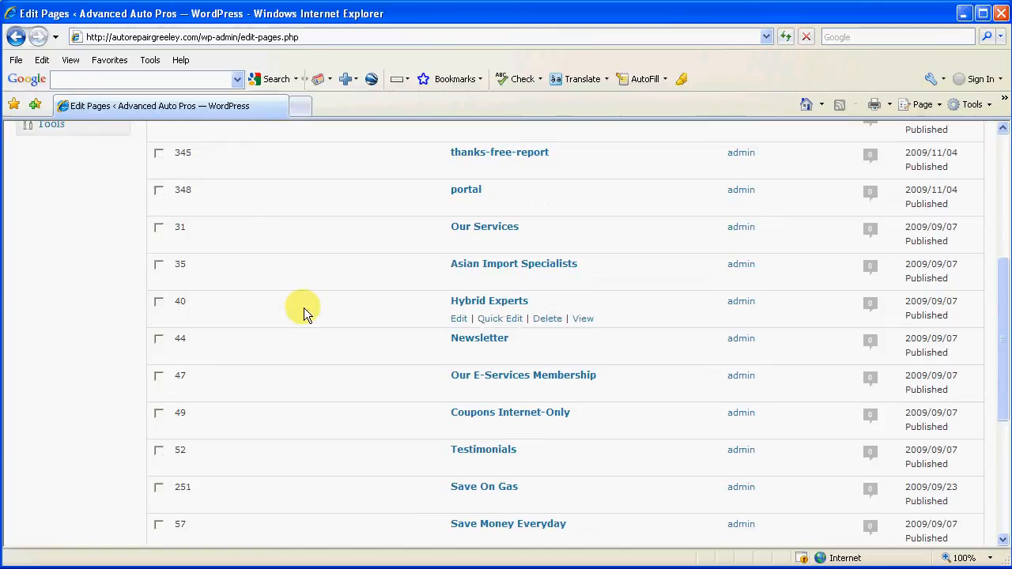
{"action": "scroll", "coordinate": [303, 307], "scroll_direction": "down", "scroll_amount": 2}
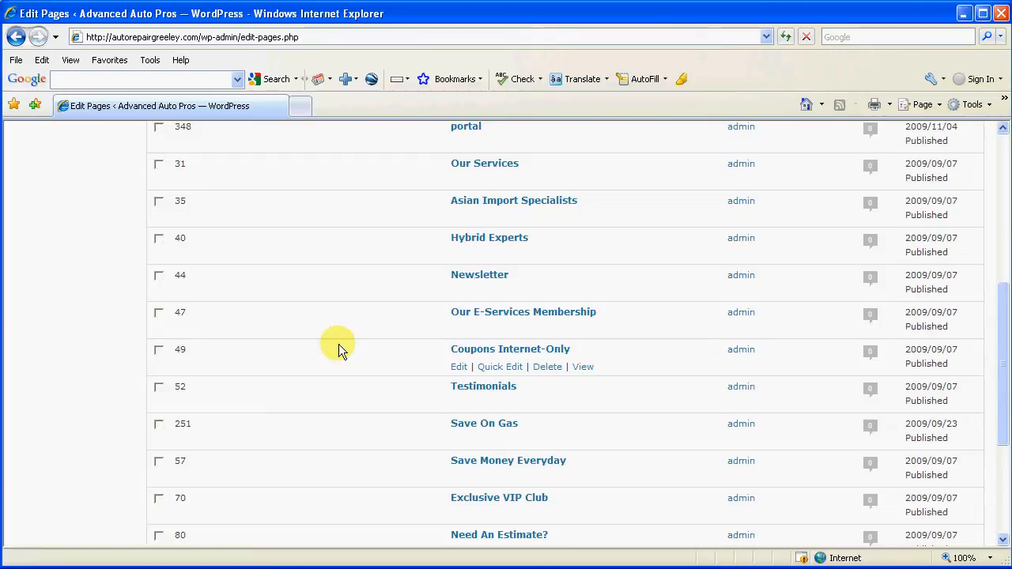
{"action": "scroll", "coordinate": [338, 348], "scroll_direction": "down", "scroll_amount": 5}
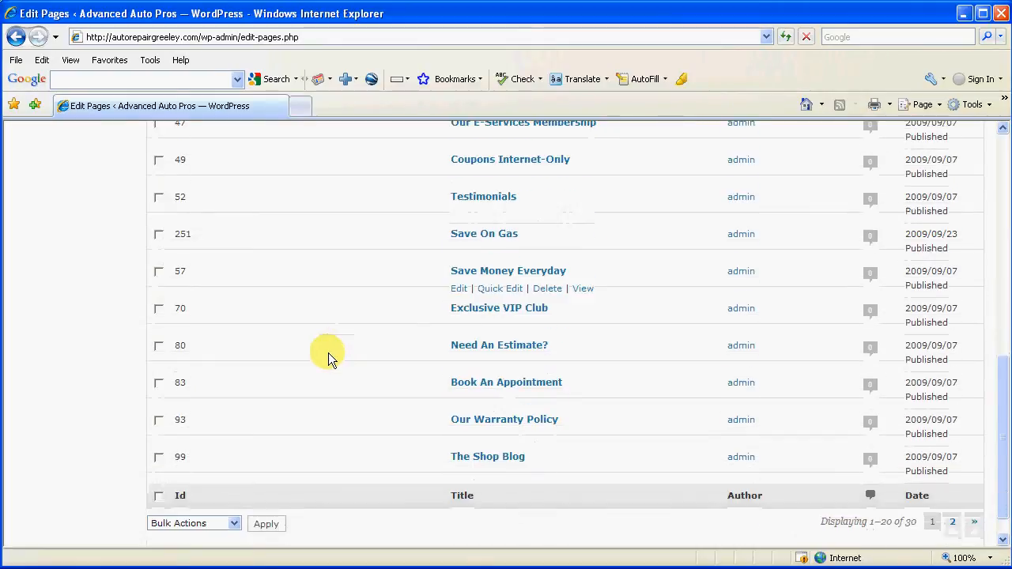
{"action": "scroll", "coordinate": [330, 356], "scroll_direction": "up", "scroll_amount": 1}
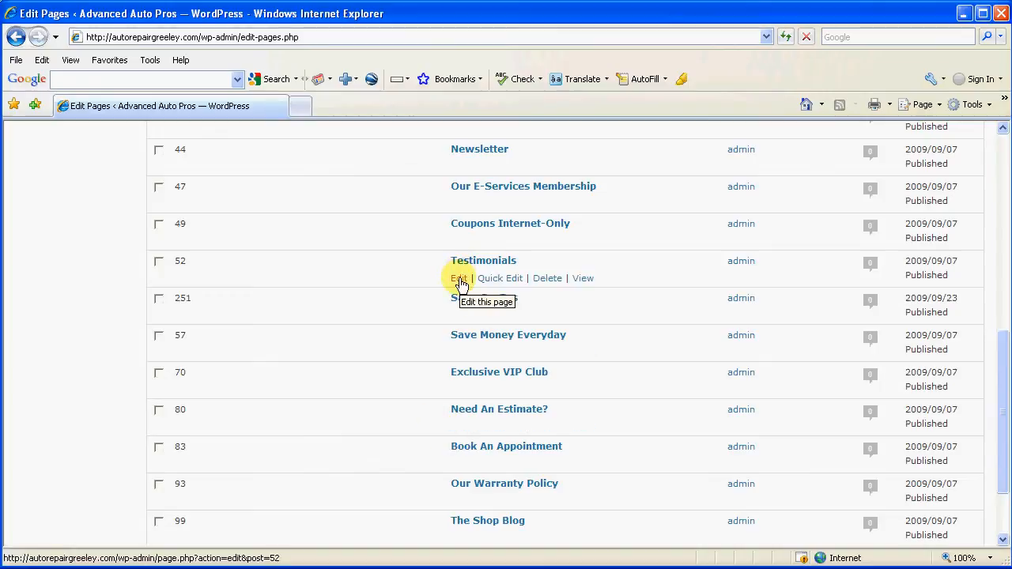
{"action": "left_click", "coordinate": [460, 280]}
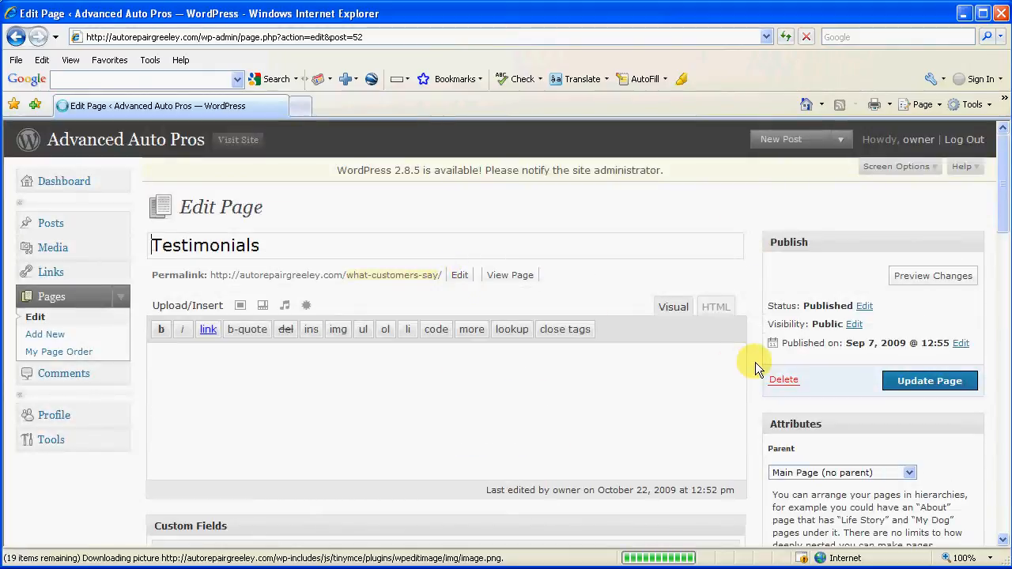
Enlarge the content editor on the Testimonials page and review its text, custom fields and attributes.
{"action": "scroll", "coordinate": [755, 362], "scroll_direction": "down", "scroll_amount": 1}
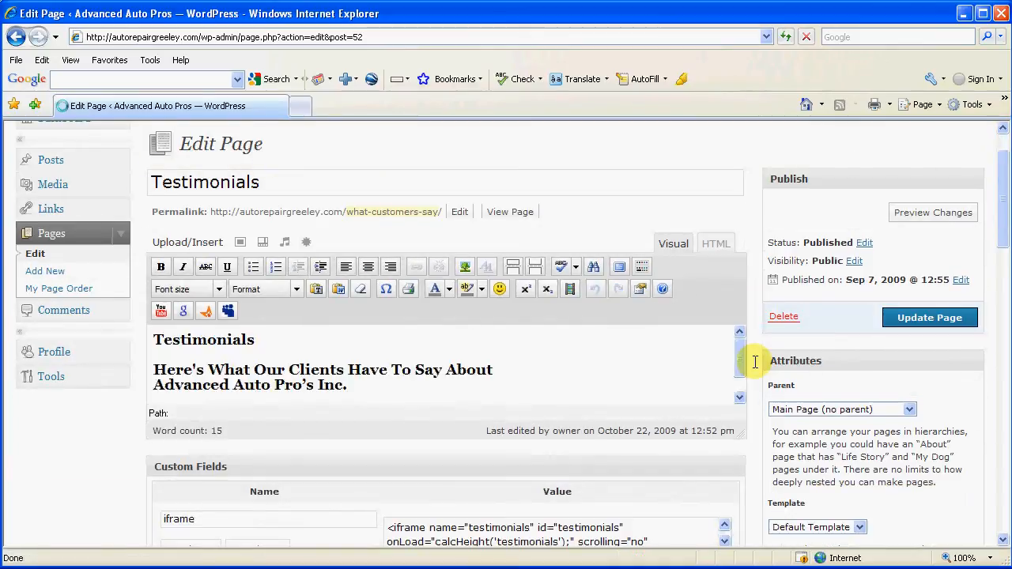
{"action": "left_click_drag", "start_coordinate": [735, 430], "coordinate": [745, 524]}
{"action": "scroll", "coordinate": [678, 415], "scroll_direction": "down", "scroll_amount": 1}
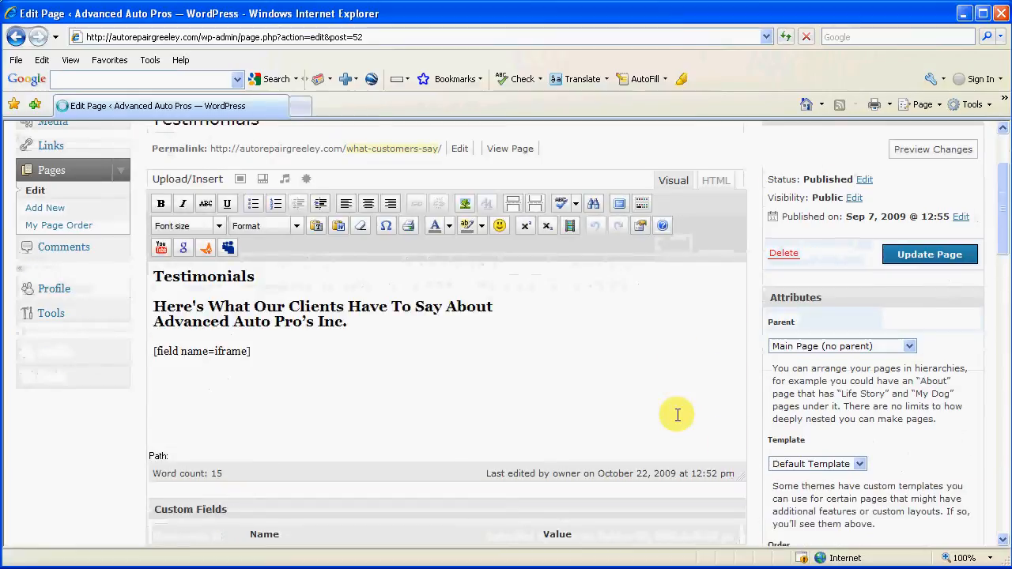
{"action": "scroll", "coordinate": [677, 415], "scroll_direction": "down", "scroll_amount": 1}
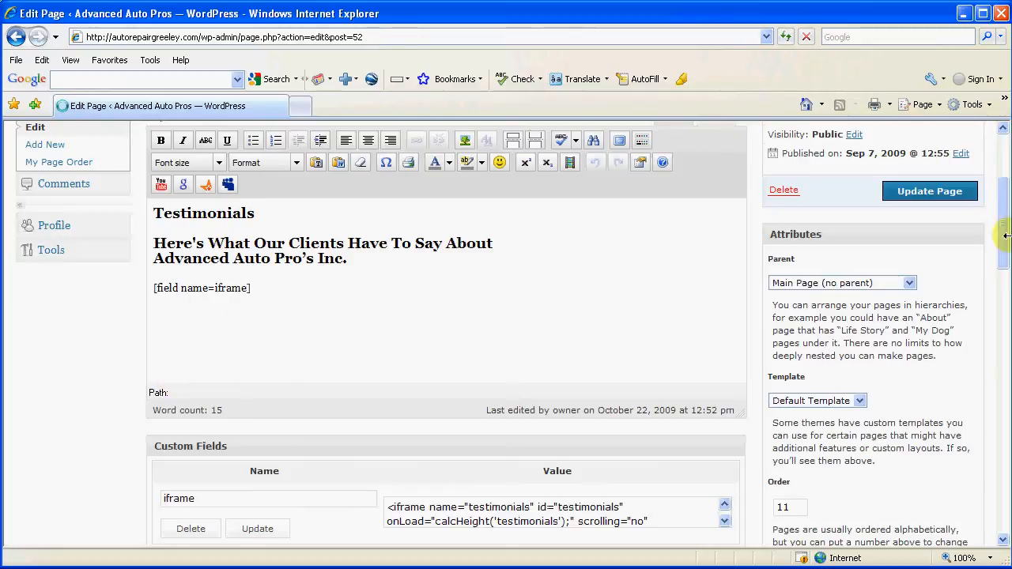
{"action": "left_click_drag", "start_coordinate": [1006, 241], "coordinate": [1006, 192]}
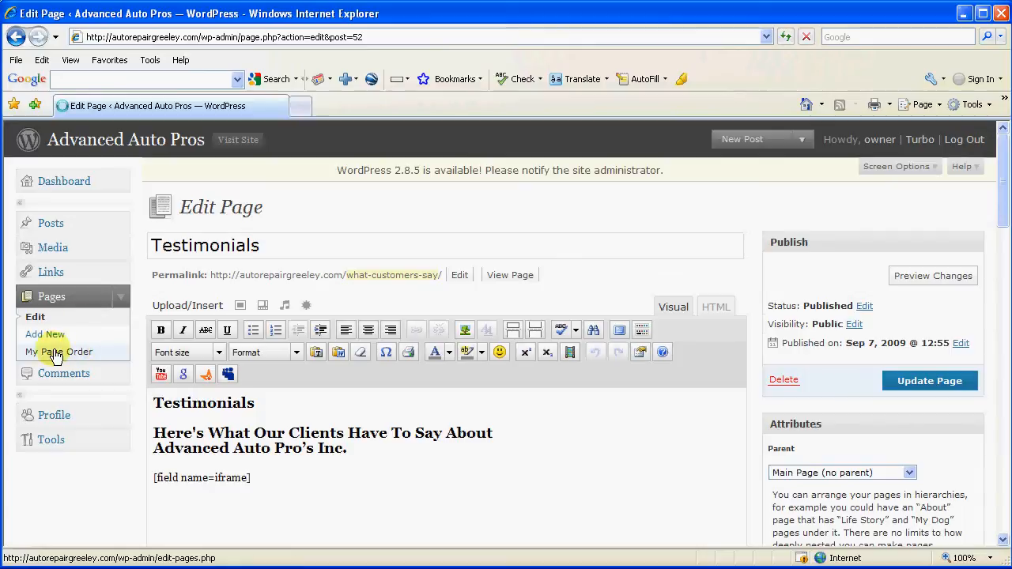
In My Page Order, move Our Services between Trivia and Free Reports and save the page order.
{"action": "left_click", "coordinate": [54, 356]}
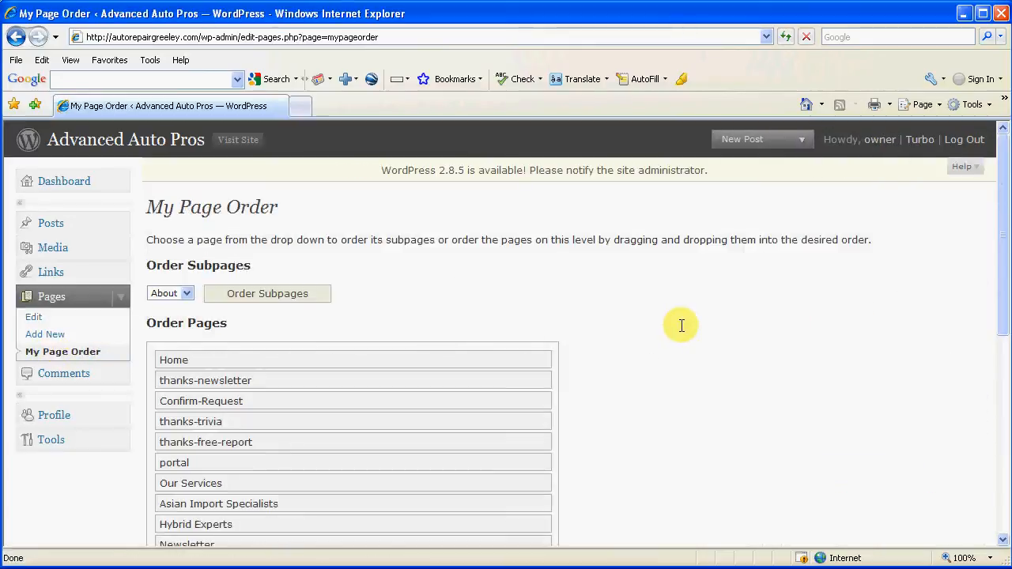
{"action": "scroll", "coordinate": [681, 326], "scroll_direction": "down", "scroll_amount": 2}
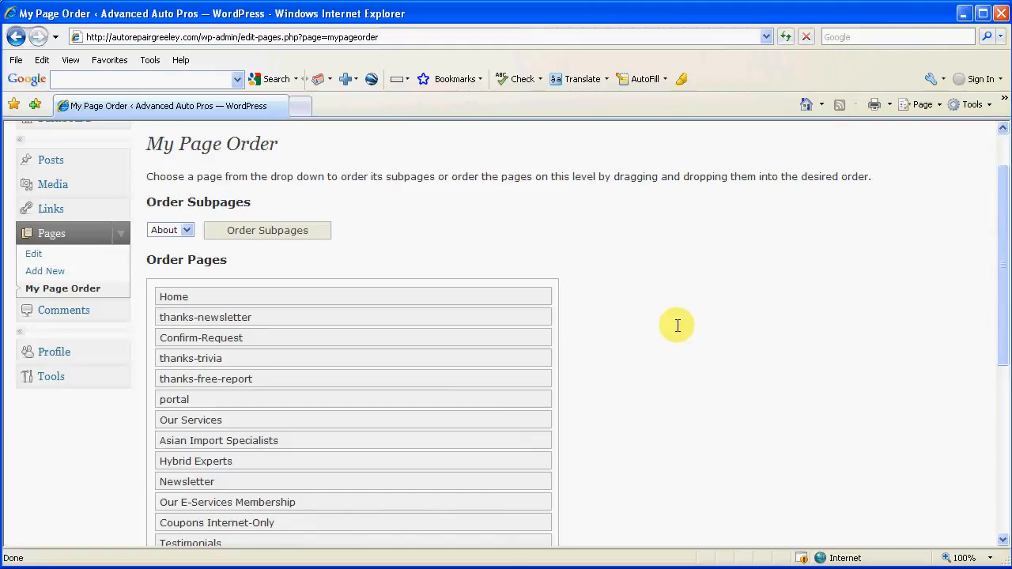
{"action": "scroll", "coordinate": [677, 325], "scroll_direction": "down", "scroll_amount": 2}
{"action": "scroll", "coordinate": [676, 325], "scroll_direction": "down", "scroll_amount": 2}
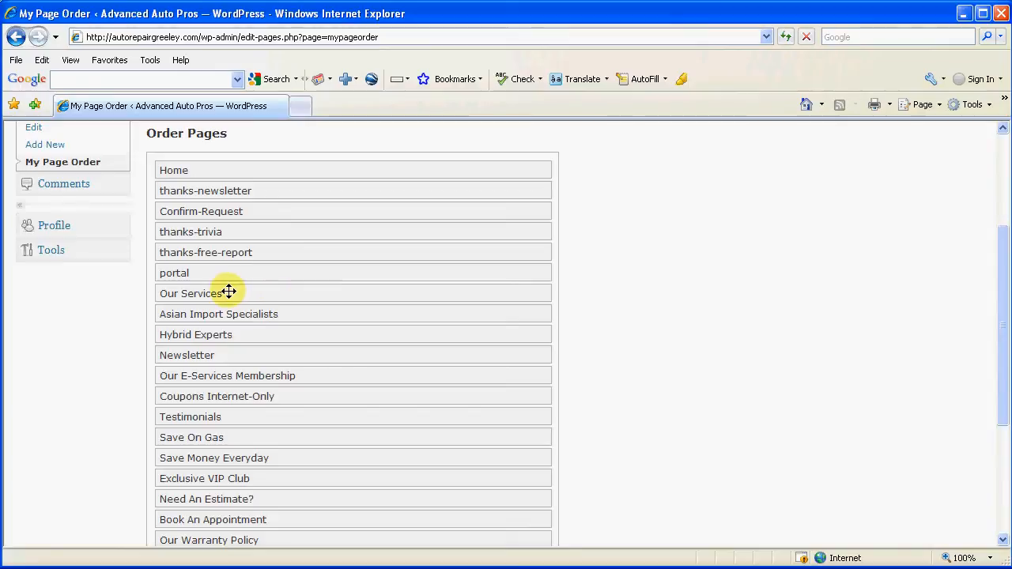
{"action": "left_click_drag", "start_coordinate": [222, 294], "coordinate": [235, 420]}
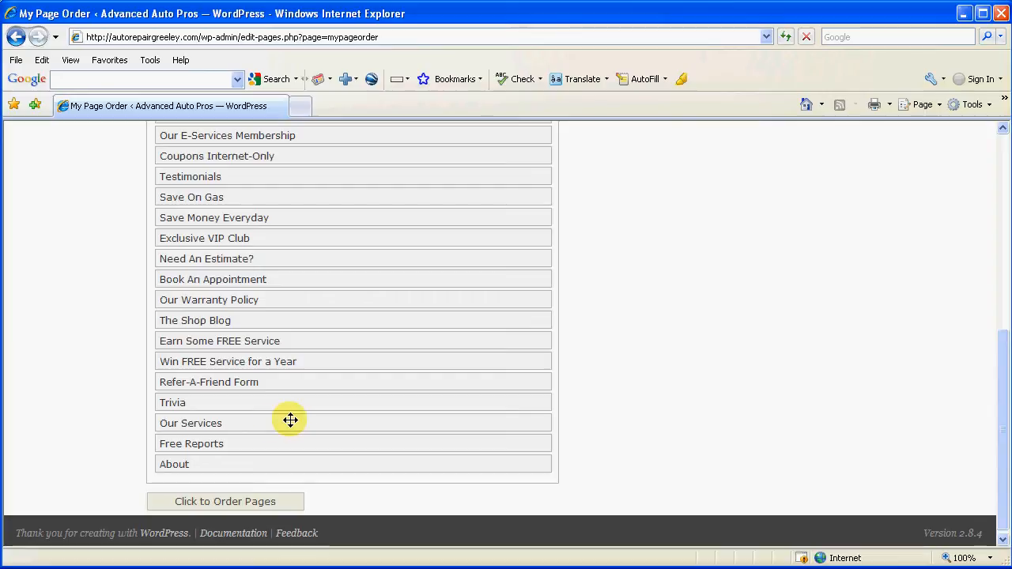
{"action": "left_click", "coordinate": [234, 501]}
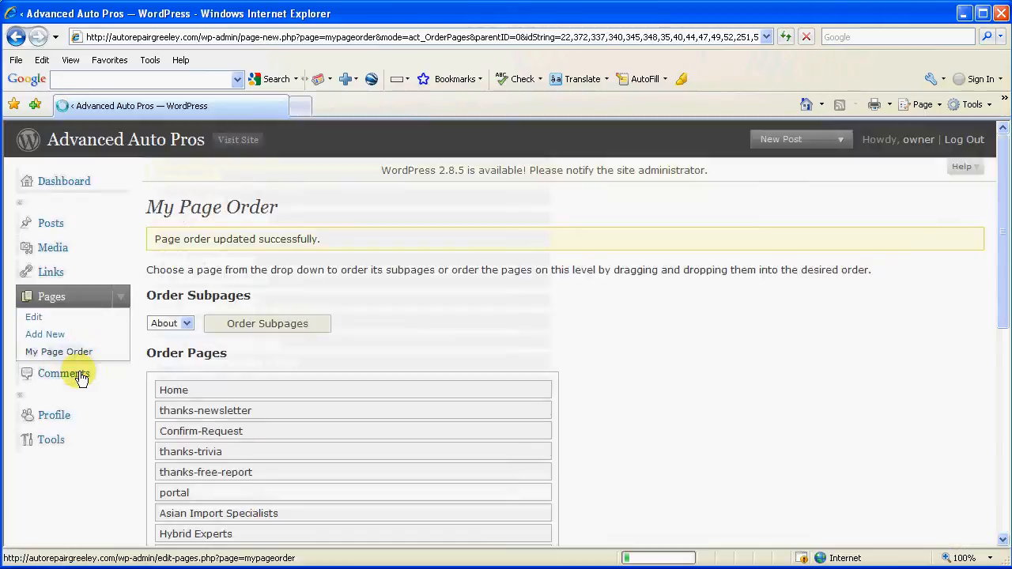
Visit the live site and check the position of Our Services in the home page navigation.
{"action": "left_click", "coordinate": [151, 144]}
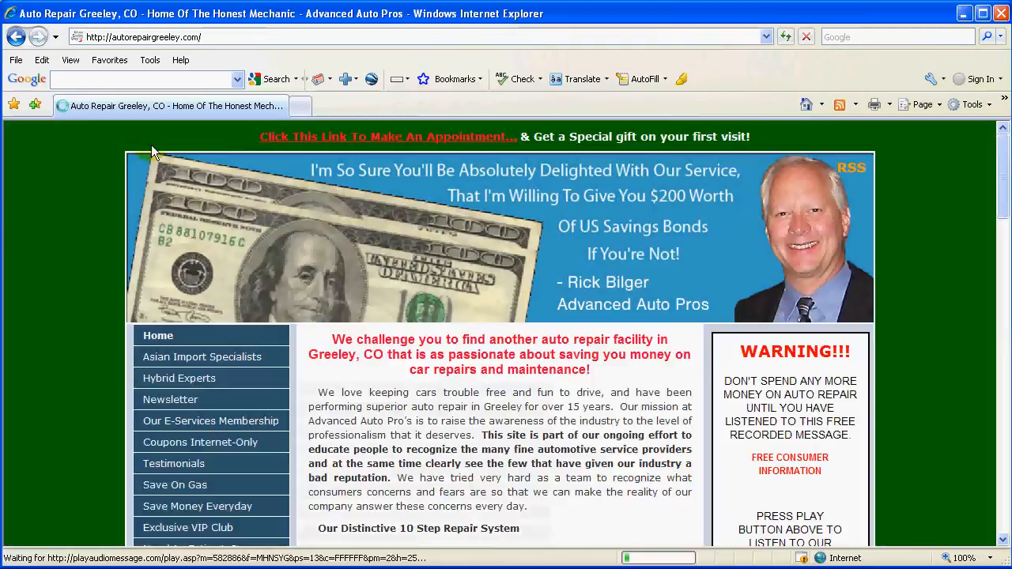
{"action": "scroll", "coordinate": [64, 295], "scroll_direction": "down", "scroll_amount": 2}
{"action": "scroll", "coordinate": [65, 295], "scroll_direction": "down", "scroll_amount": 2}
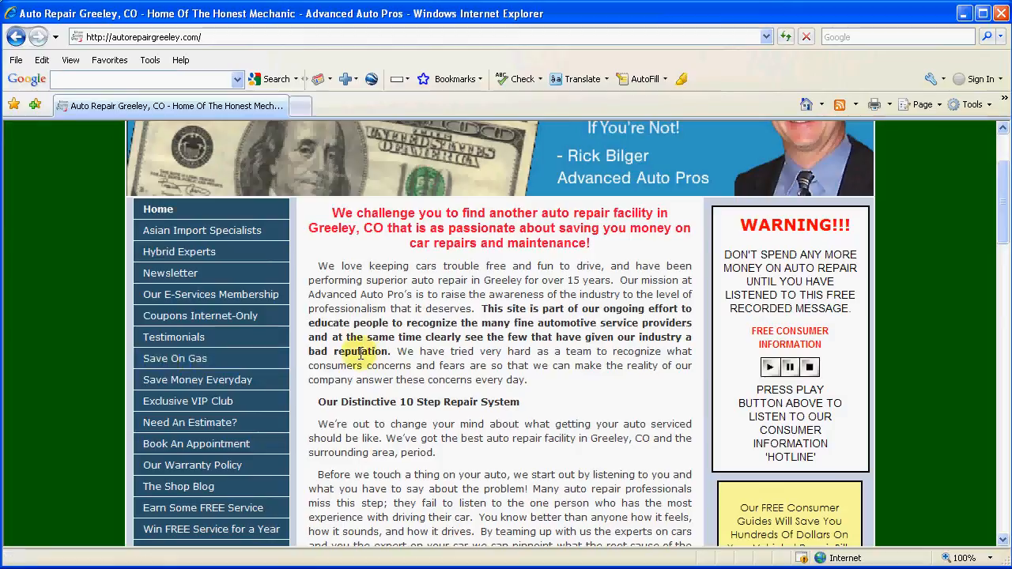
{"action": "scroll", "coordinate": [358, 352], "scroll_direction": "down", "scroll_amount": 4}
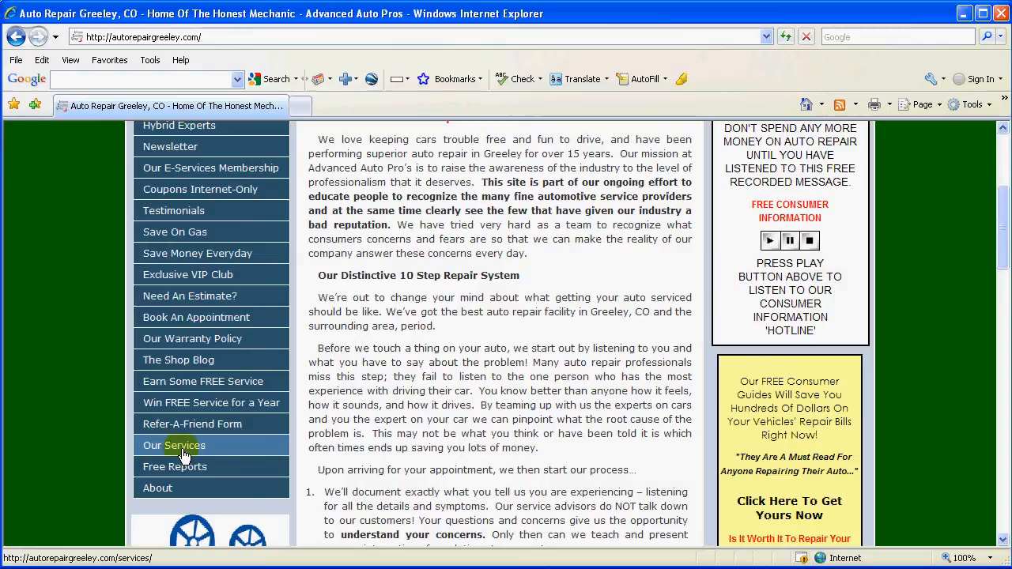
{"action": "scroll", "coordinate": [419, 415], "scroll_direction": "up", "scroll_amount": 3}
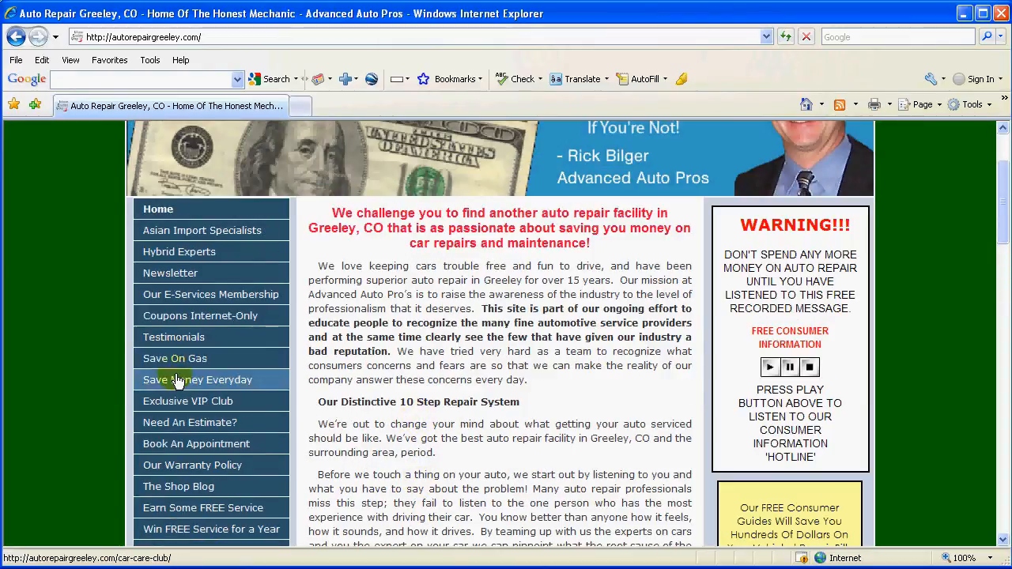
Return to the admin's page list and open the Hybrid Experts page for editing.
{"action": "left_click", "coordinate": [16, 37]}
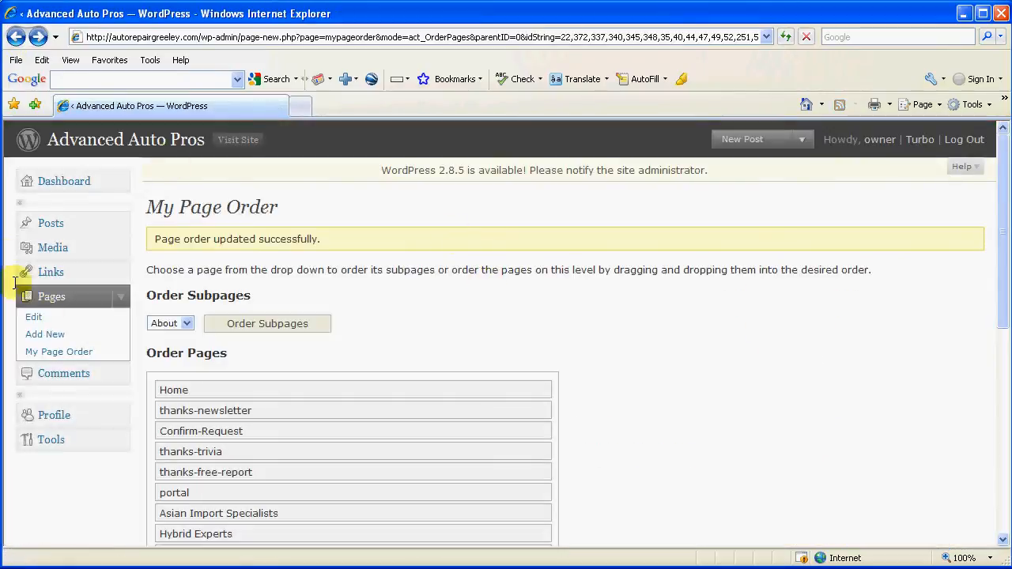
{"action": "left_click", "coordinate": [43, 321]}
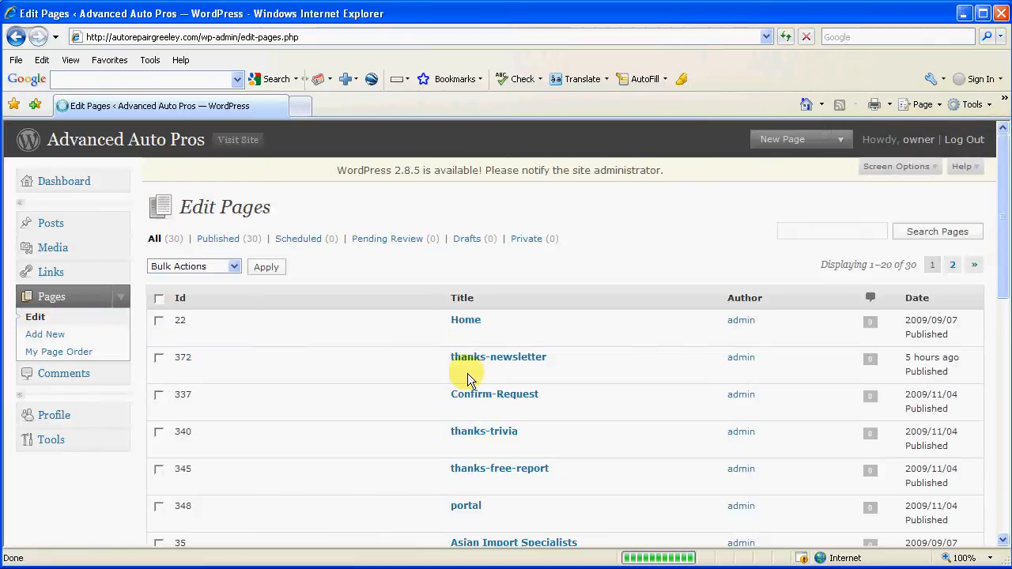
{"action": "scroll", "coordinate": [443, 370], "scroll_direction": "down", "scroll_amount": 5}
{"action": "scroll", "coordinate": [442, 370], "scroll_direction": "down", "scroll_amount": 1}
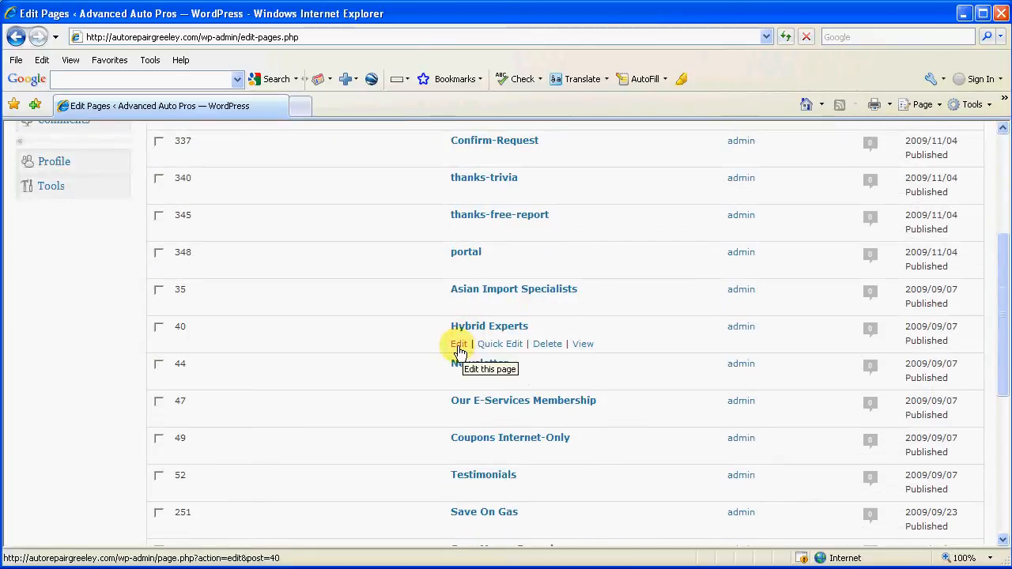
{"action": "left_click", "coordinate": [459, 350]}
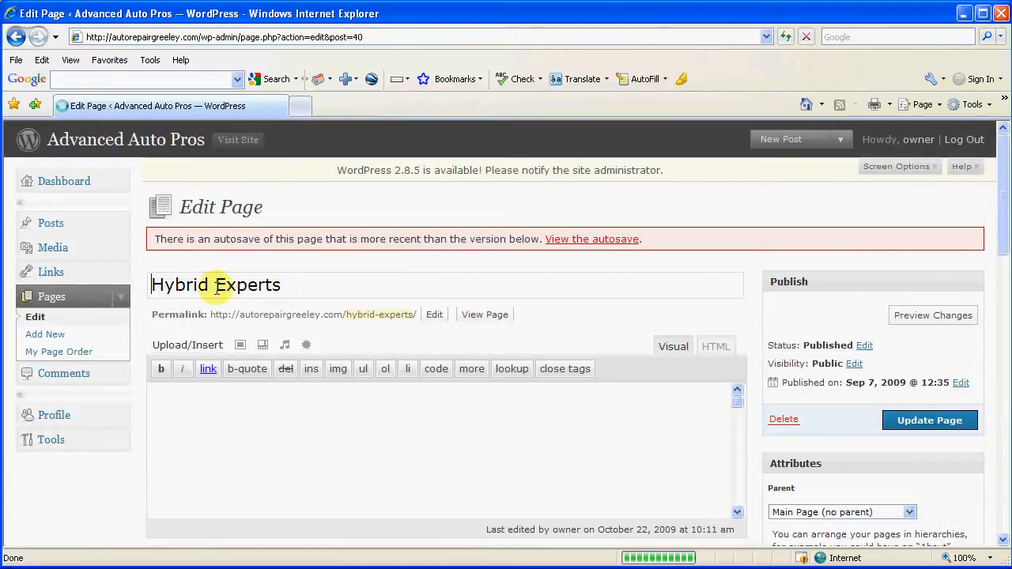
Highlight the page's full title, clear the selection, and collapse the Pages submenu.
{"action": "double_click", "coordinate": [279, 293]}
{"action": "left_click", "coordinate": [281, 285]}
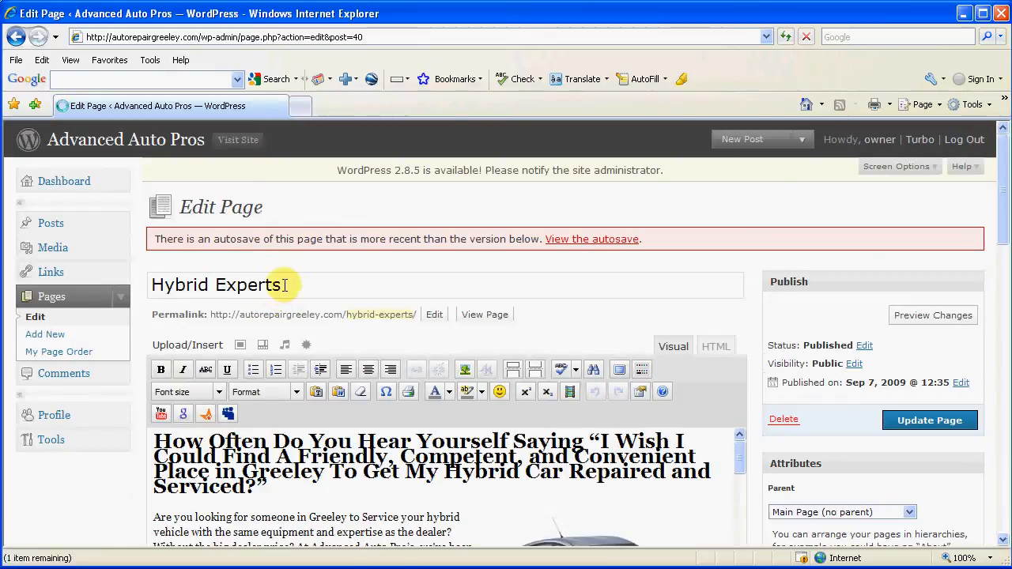
{"action": "left_click_drag", "start_coordinate": [281, 285], "coordinate": [152, 284]}
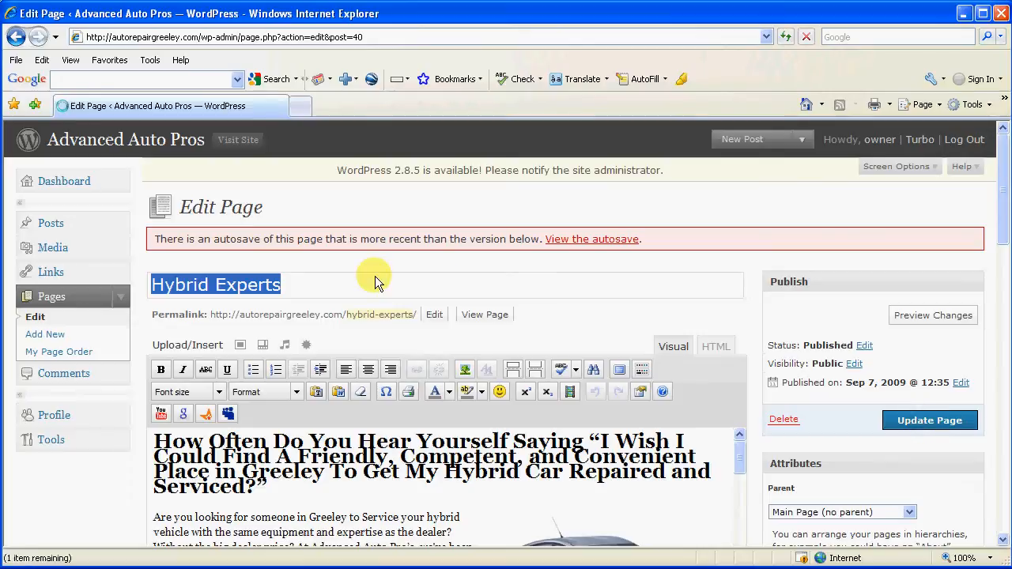
{"action": "left_click", "coordinate": [136, 266]}
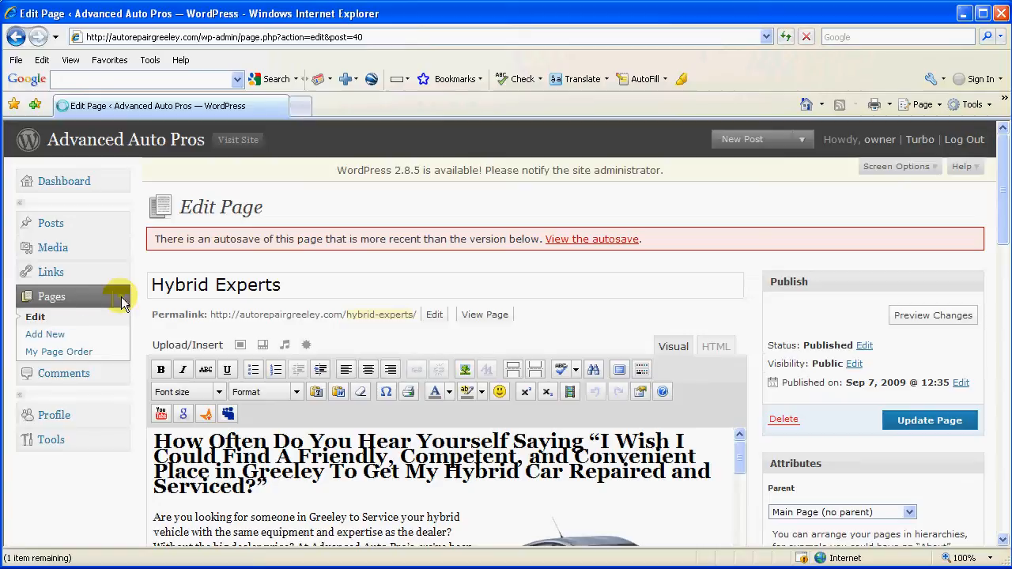
{"action": "left_click", "coordinate": [123, 303]}
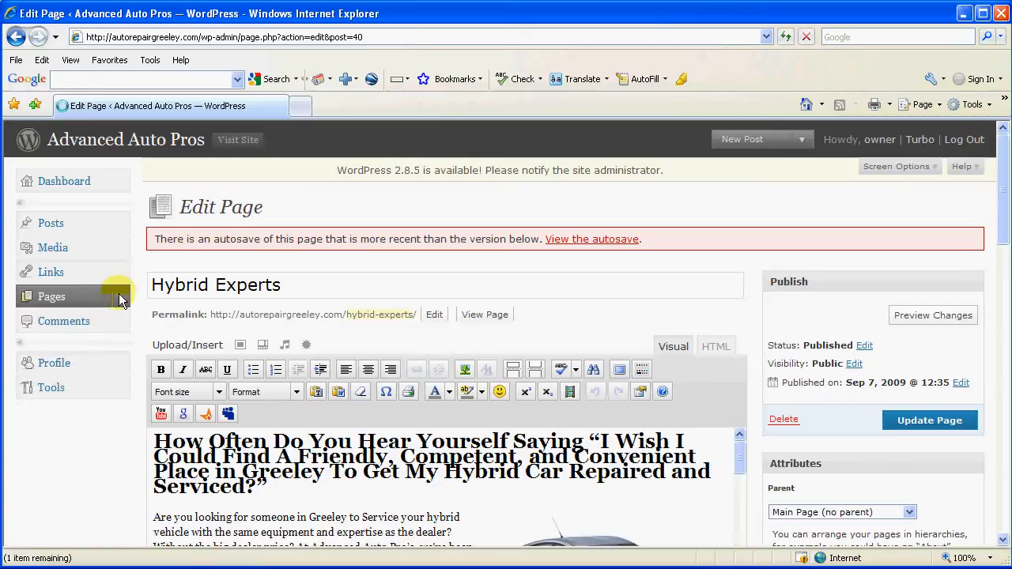
Visit the live site, look over the sidebar's Recent Posts and Recent Comments sections below the navigation, and return to the admin.
{"action": "left_click", "coordinate": [82, 148]}
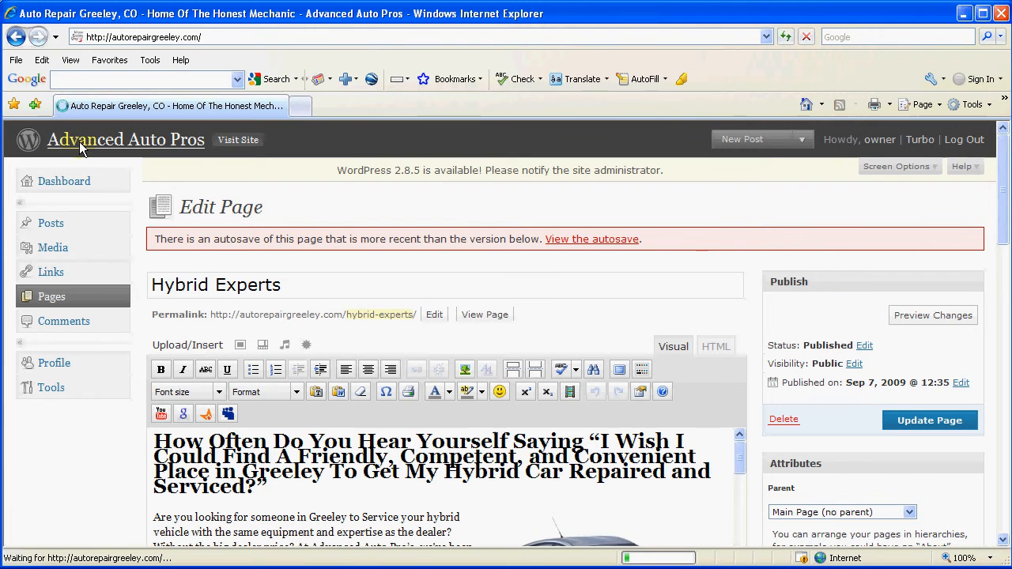
{"action": "scroll", "coordinate": [393, 407], "scroll_direction": "down", "scroll_amount": 12}
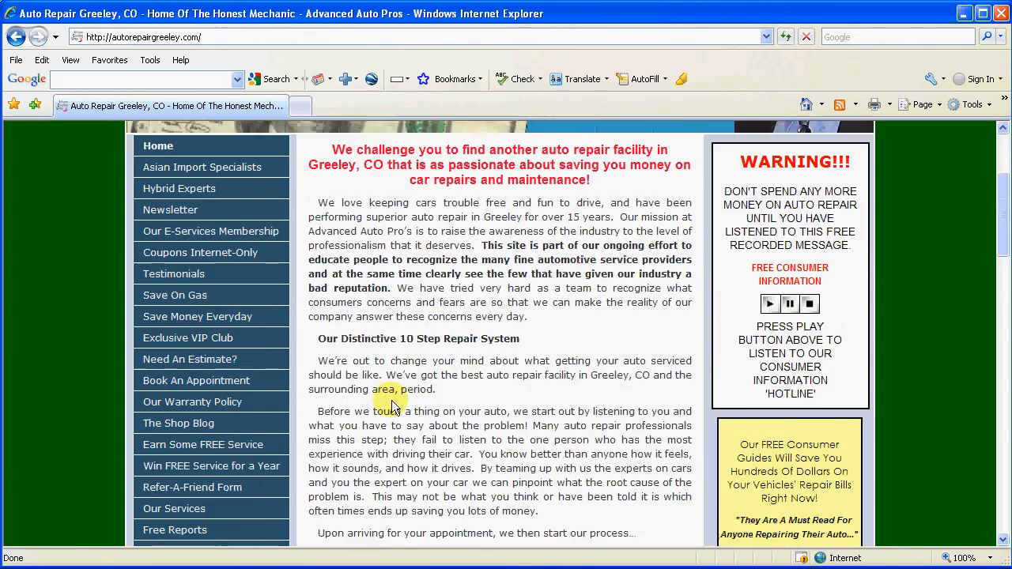
{"action": "scroll", "coordinate": [390, 399], "scroll_direction": "down", "scroll_amount": 2}
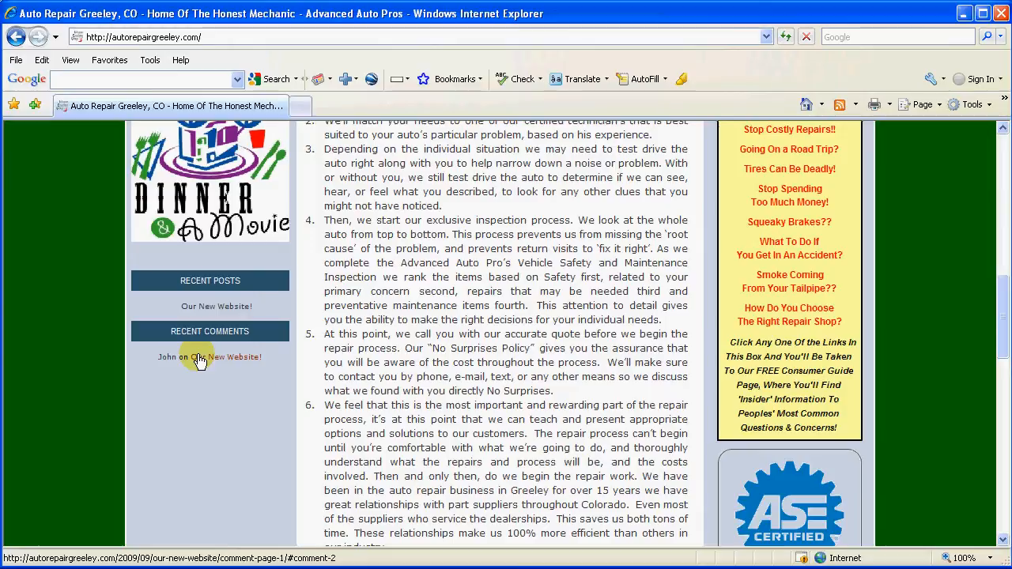
{"action": "scroll", "coordinate": [200, 359], "scroll_direction": "down", "scroll_amount": 3}
{"action": "scroll", "coordinate": [197, 358], "scroll_direction": "up", "scroll_amount": 1}
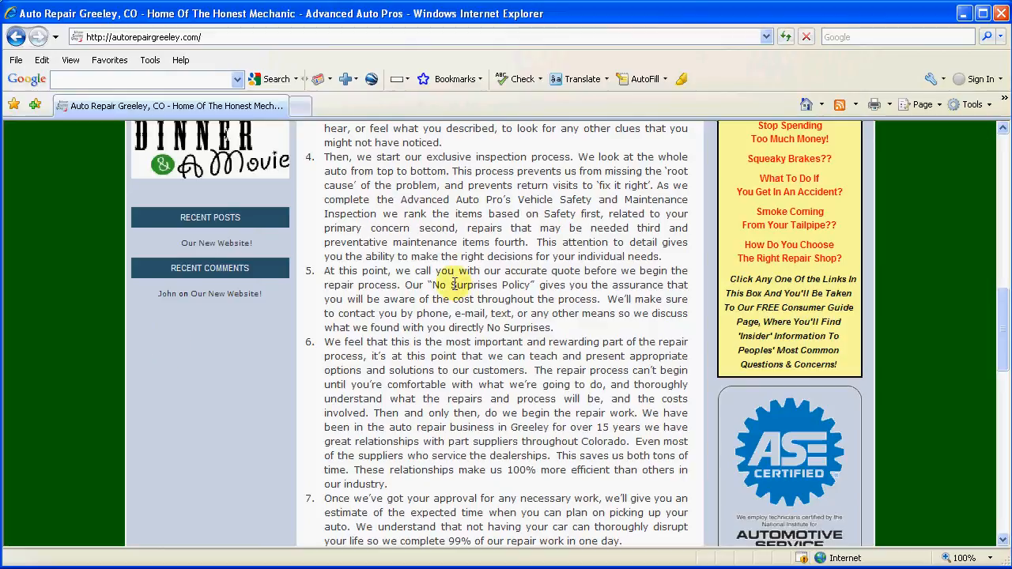
{"action": "scroll", "coordinate": [461, 292], "scroll_direction": "up", "scroll_amount": 10}
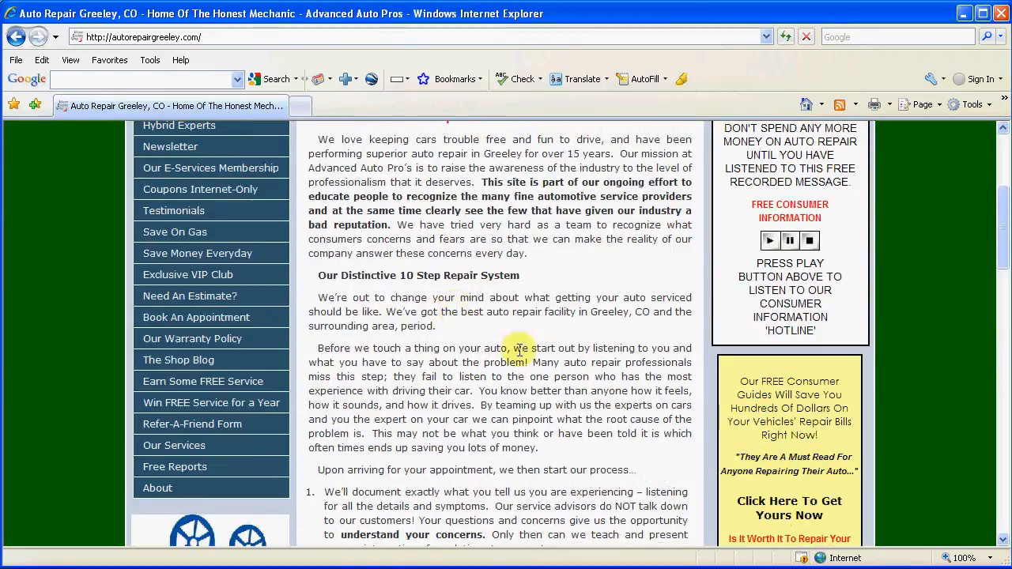
{"action": "left_click", "coordinate": [14, 38]}
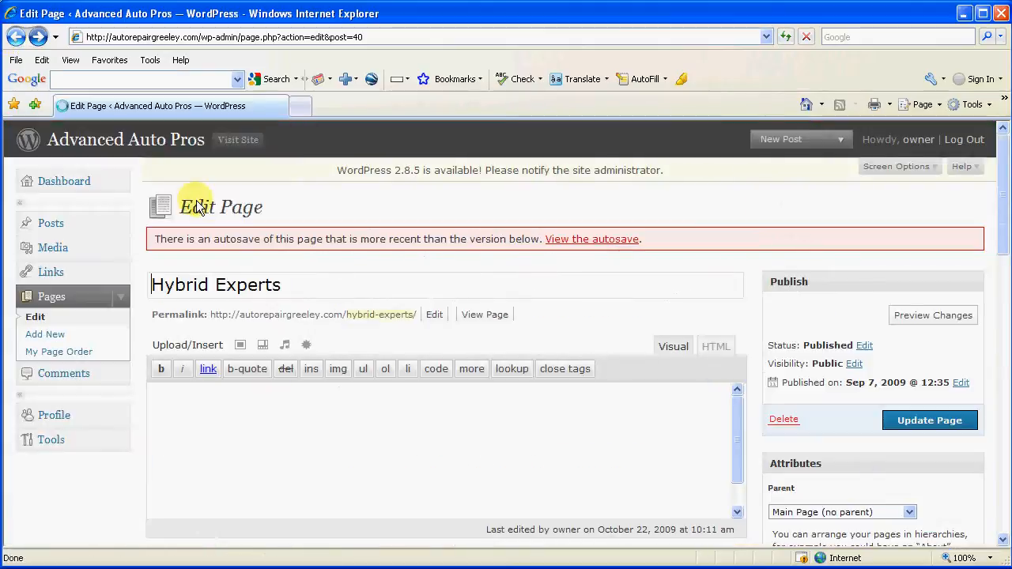
Start a new link in the admin's Links section and name it "John's auto body".
{"action": "left_click", "coordinate": [51, 274]}
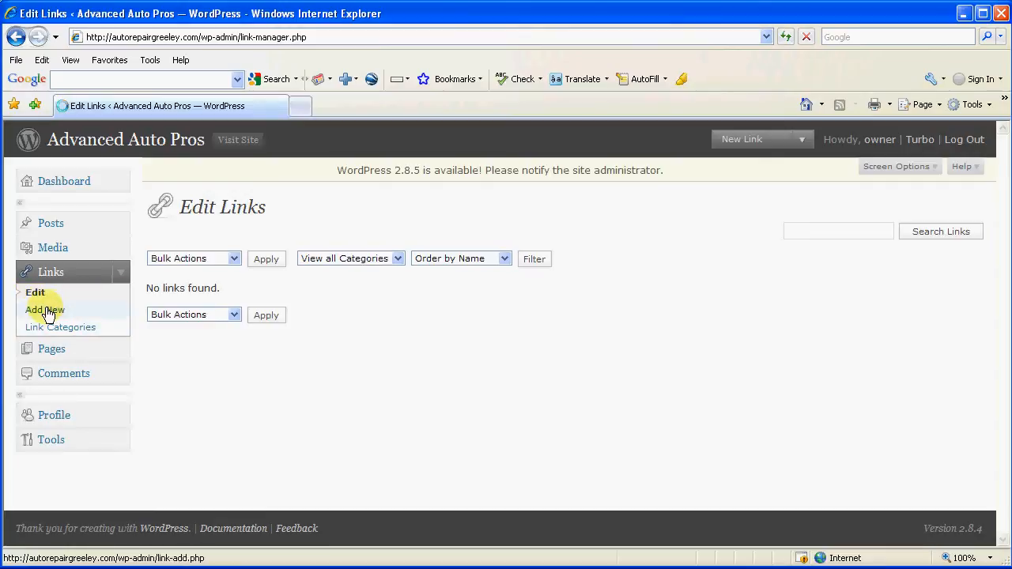
{"action": "left_click", "coordinate": [47, 313]}
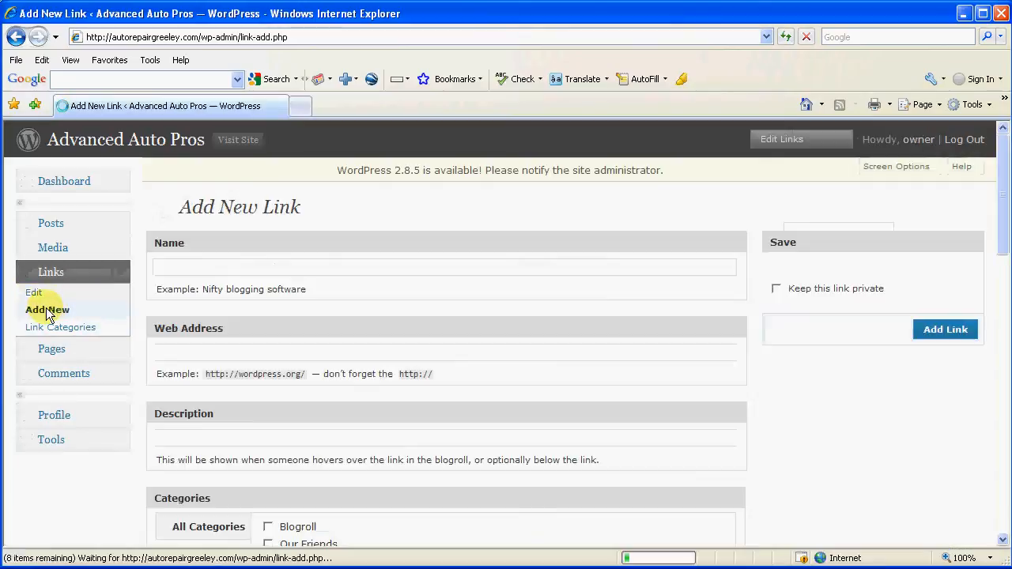
{"action": "left_click", "coordinate": [174, 270]}
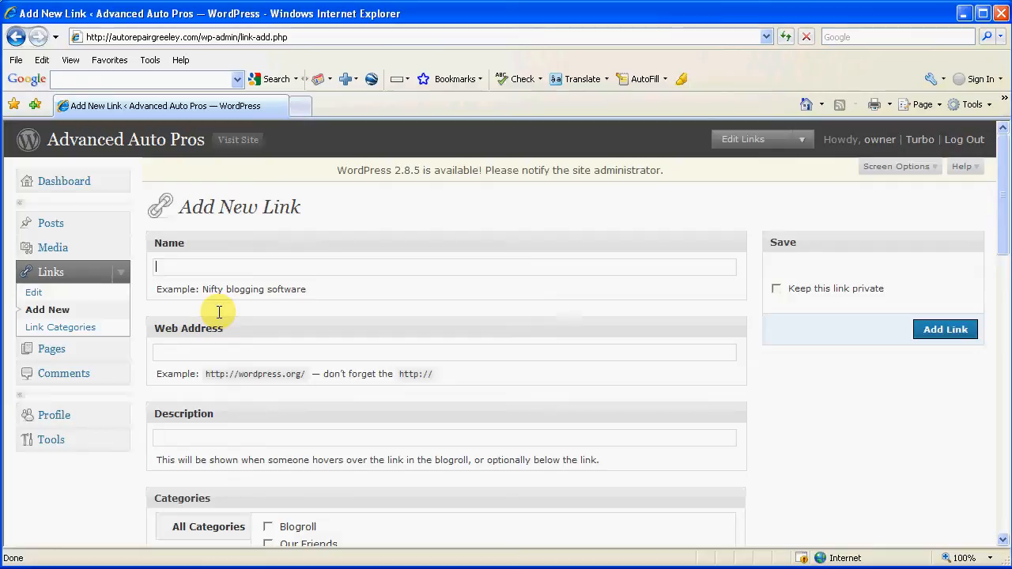
{"action": "type", "text": "John's auto body"}
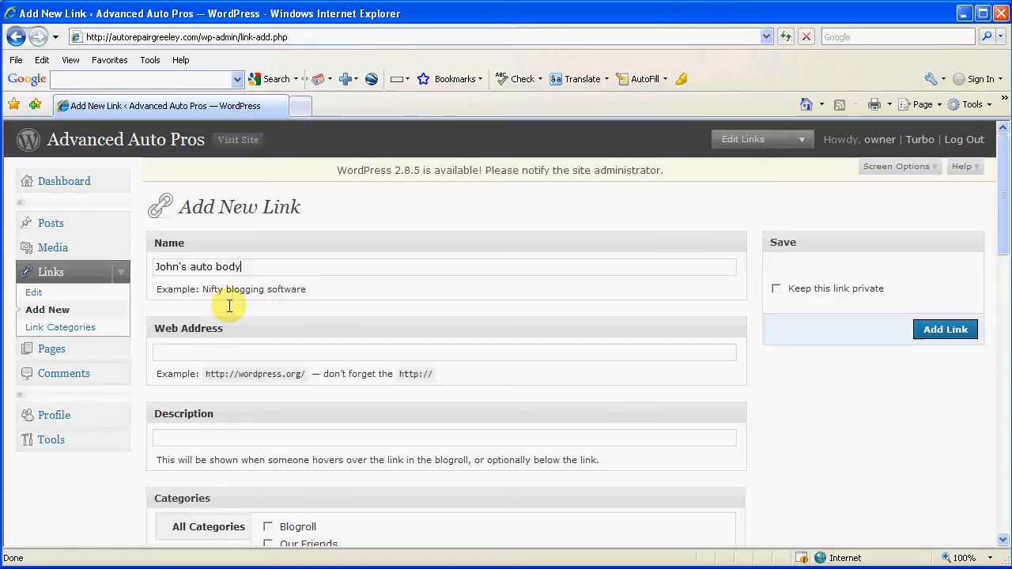
{"action": "left_click", "coordinate": [173, 350]}
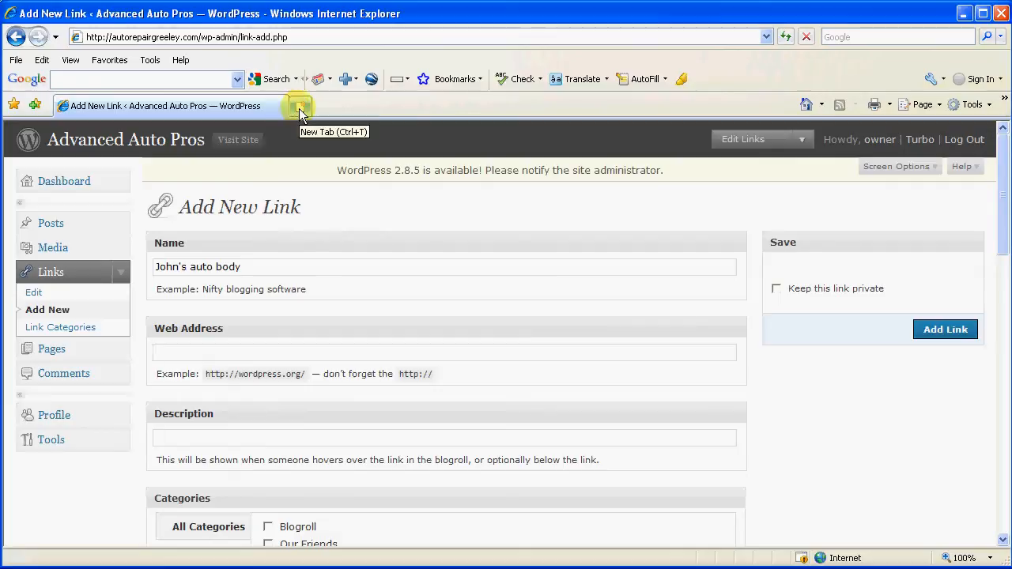
{"action": "left_click", "coordinate": [183, 37]}
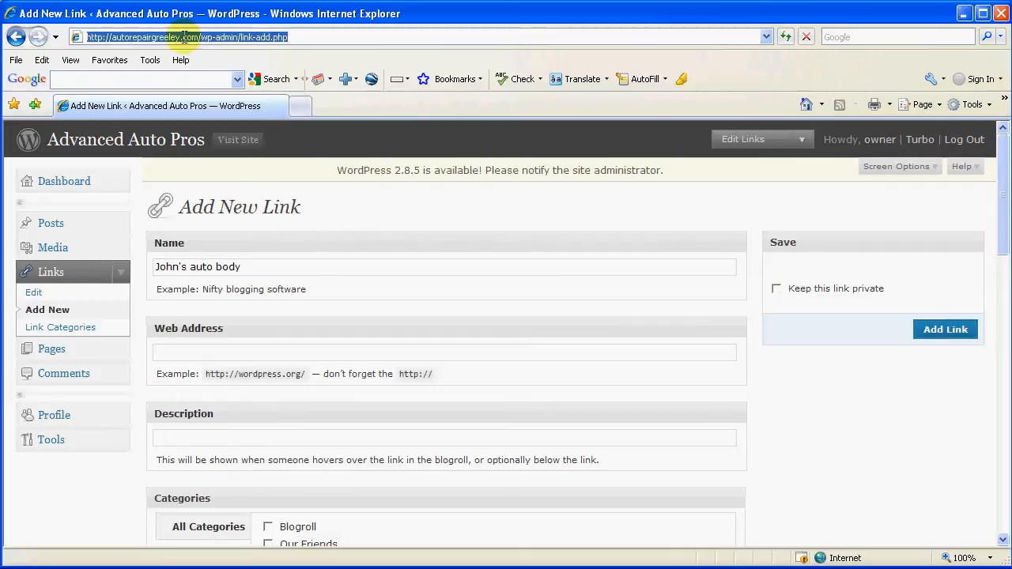
{"action": "right_click", "coordinate": [184, 37]}
{"action": "left_click", "coordinate": [204, 77]}
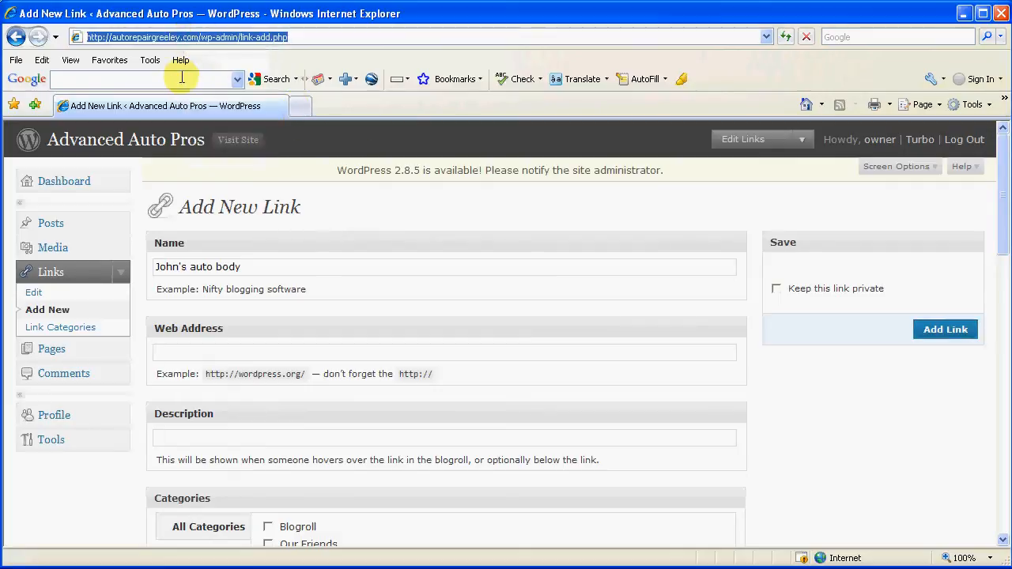
{"action": "left_click", "coordinate": [180, 355]}
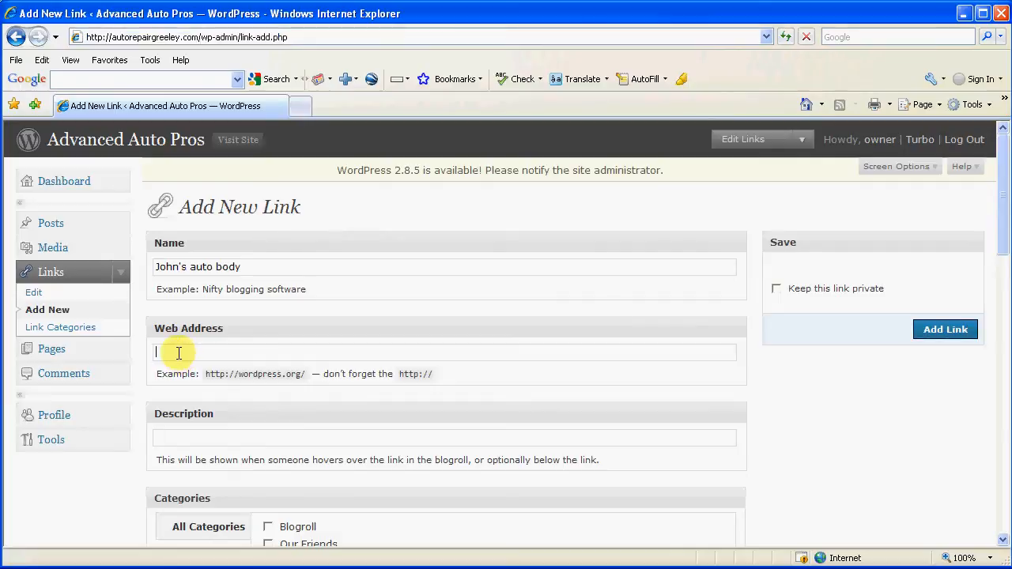
{"action": "right_click", "coordinate": [179, 353]}
{"action": "left_click", "coordinate": [207, 407]}
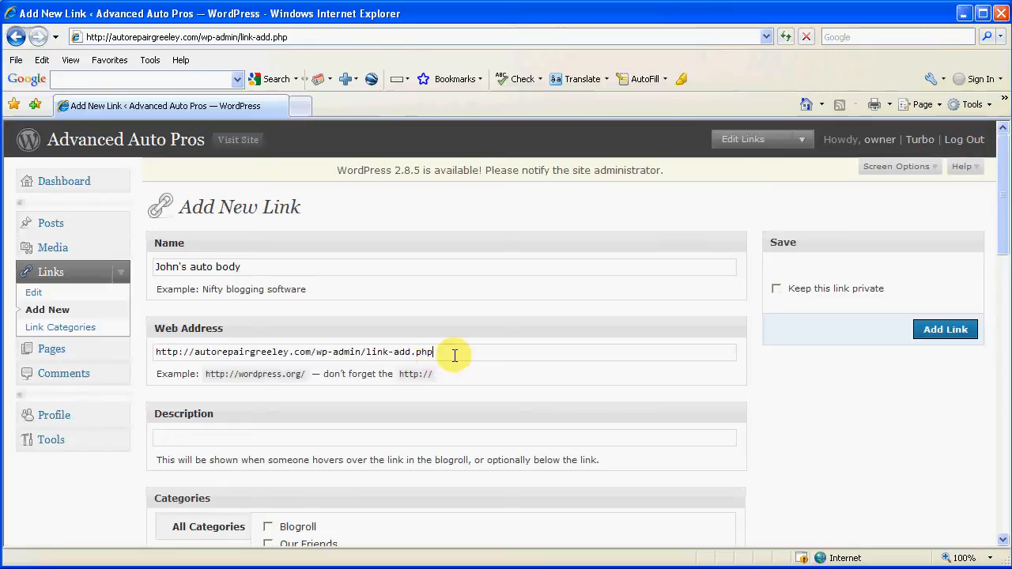
{"action": "left_click_drag", "start_coordinate": [437, 353], "coordinate": [316, 353]}
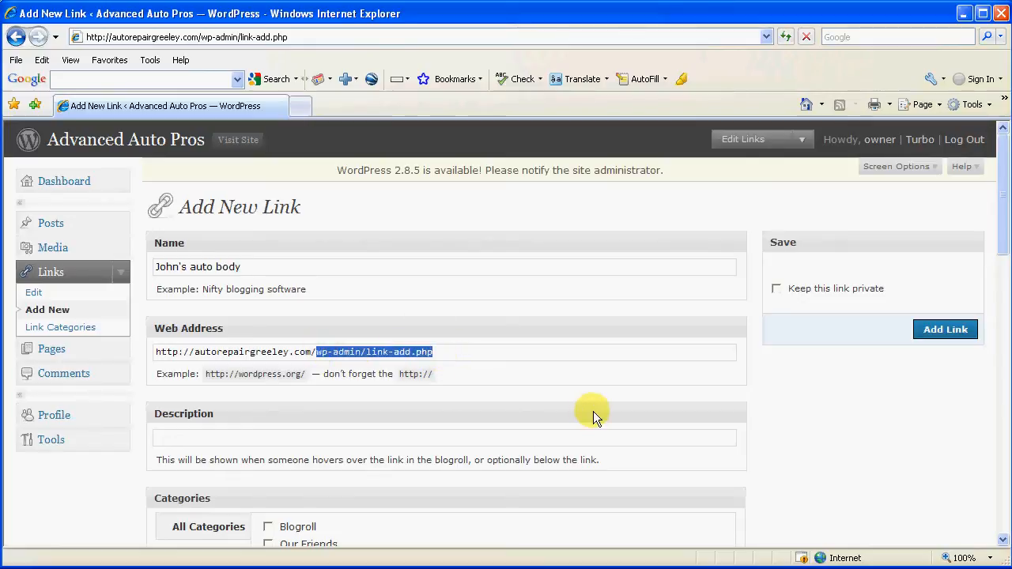
{"action": "key", "text": "BackSpace"}
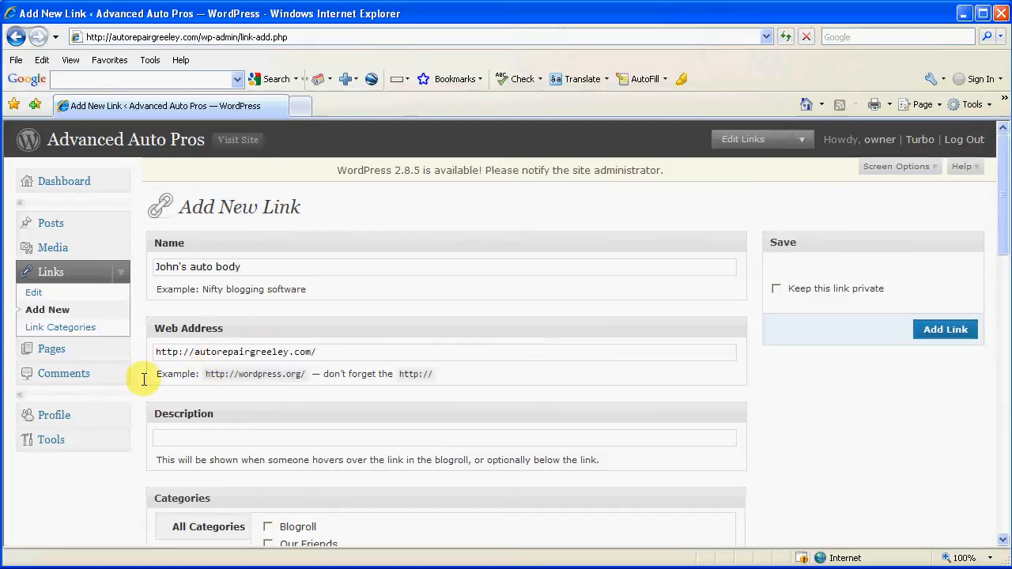
Reveal the new category entry field, assign the link to the Body Shops category, and add the link.
{"action": "scroll", "coordinate": [140, 378], "scroll_direction": "down", "scroll_amount": 3}
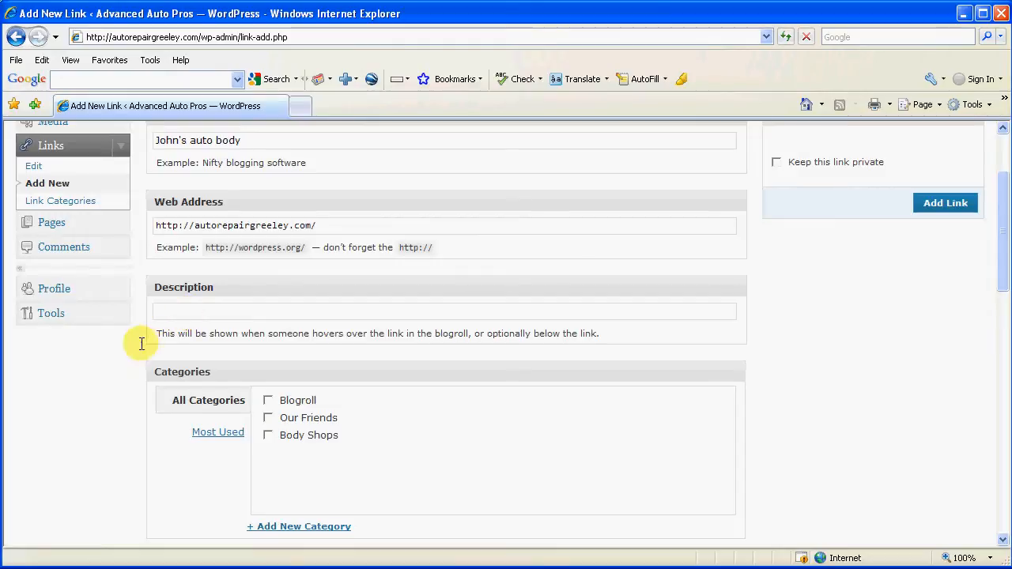
{"action": "scroll", "coordinate": [139, 345], "scroll_direction": "down", "scroll_amount": 2}
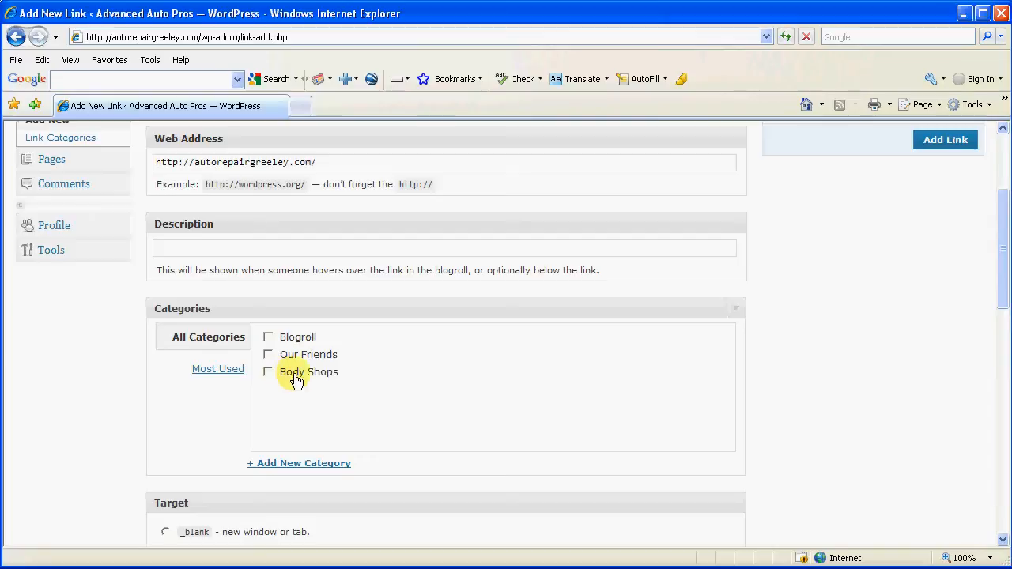
{"action": "left_click", "coordinate": [285, 466]}
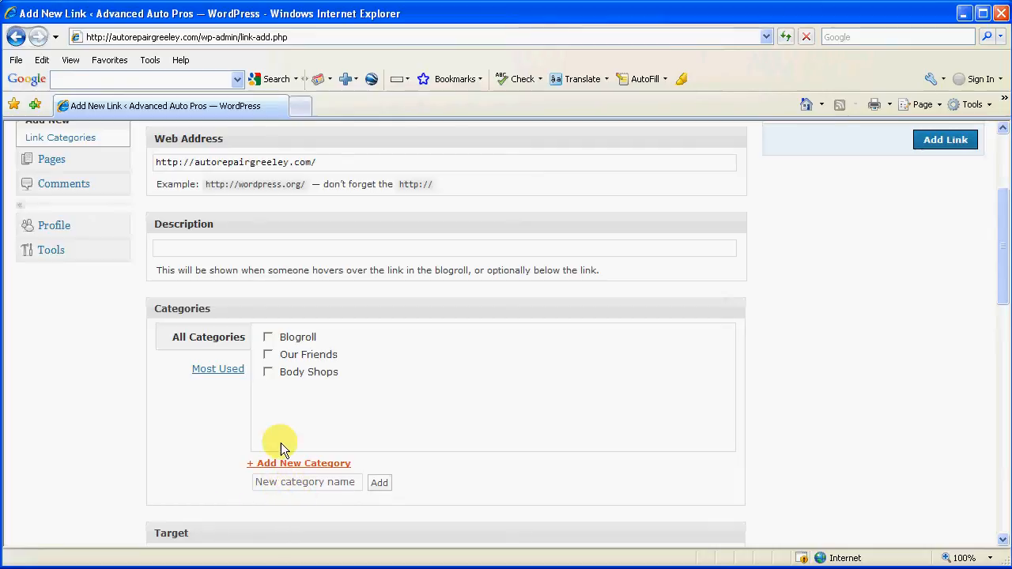
{"action": "left_click", "coordinate": [268, 375]}
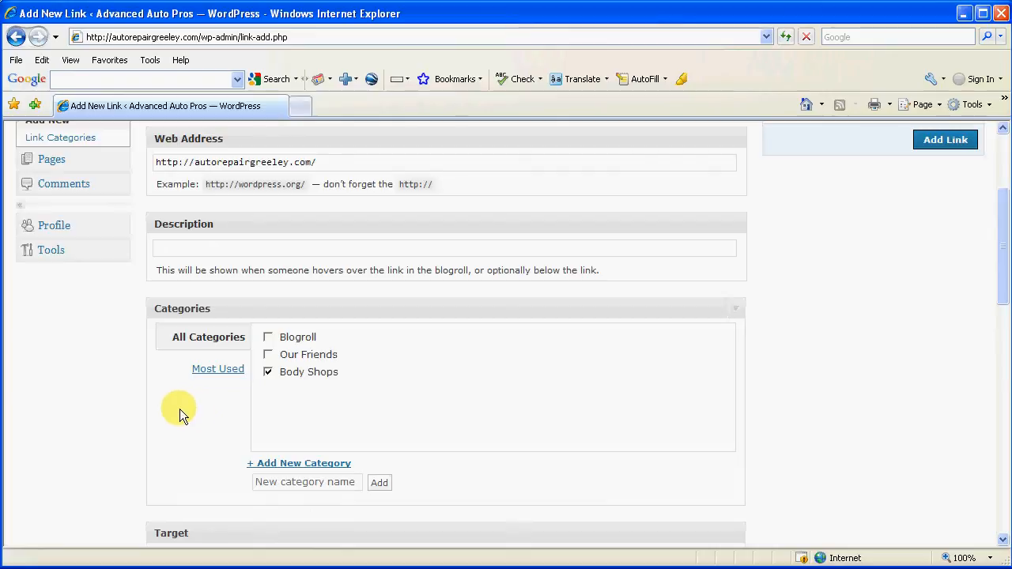
{"action": "scroll", "coordinate": [854, 341], "scroll_direction": "up", "scroll_amount": 3}
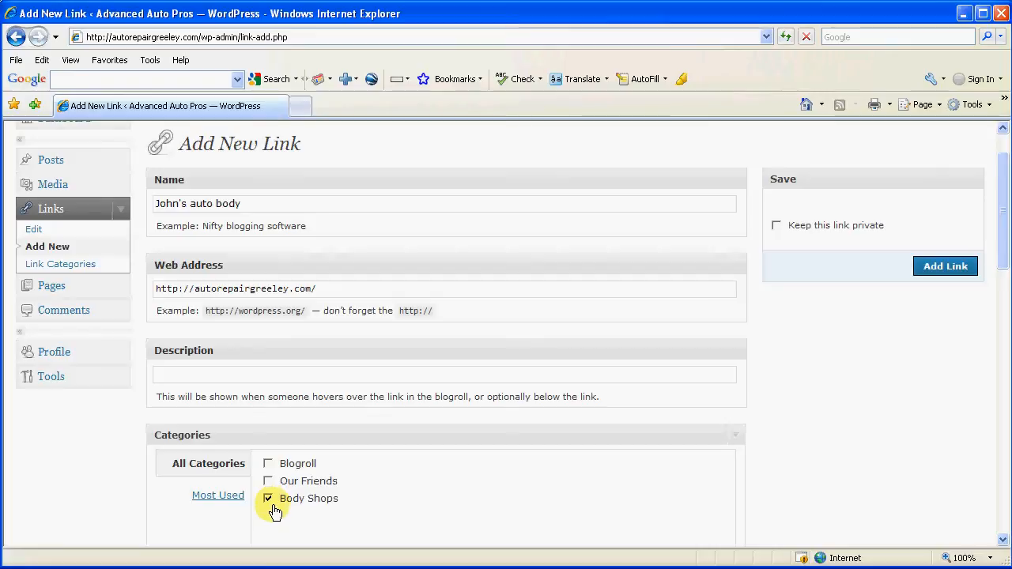
{"action": "left_click", "coordinate": [933, 270]}
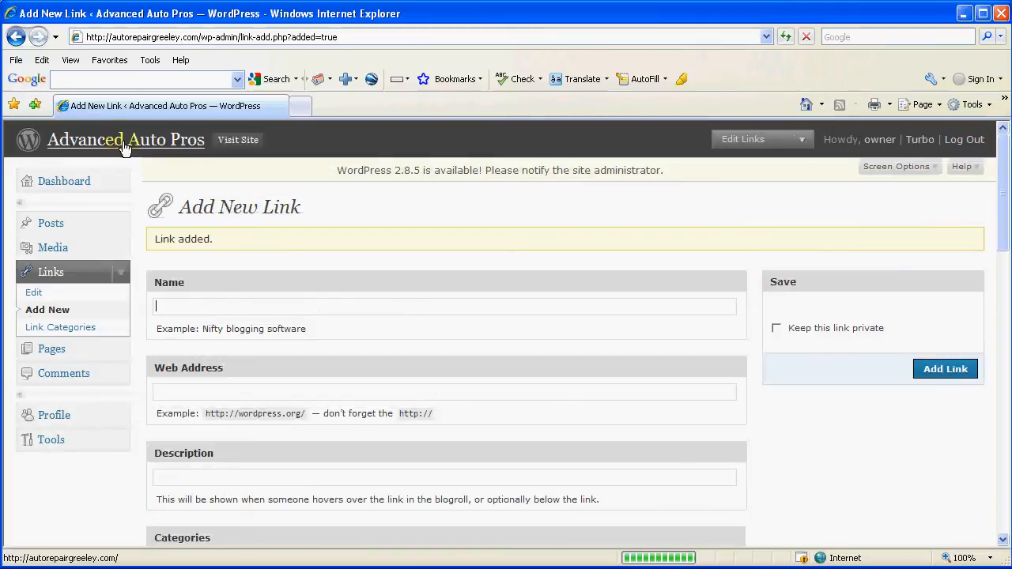
Check the Body Shops section and its John's auto body link in the live site's sidebar, and return to the admin.
{"action": "left_click", "coordinate": [127, 147]}
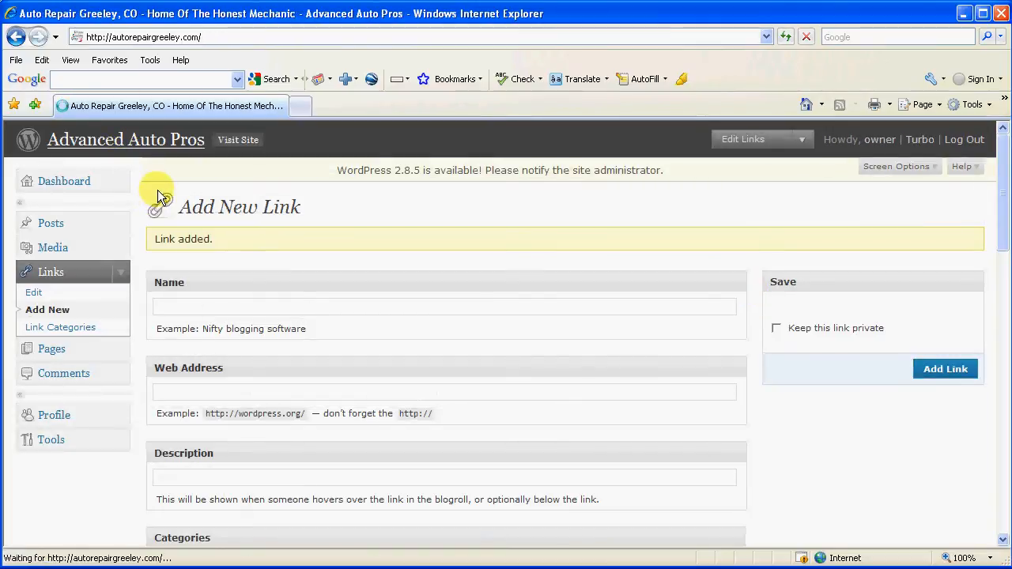
{"action": "scroll", "coordinate": [158, 187], "scroll_direction": "down", "scroll_amount": 10}
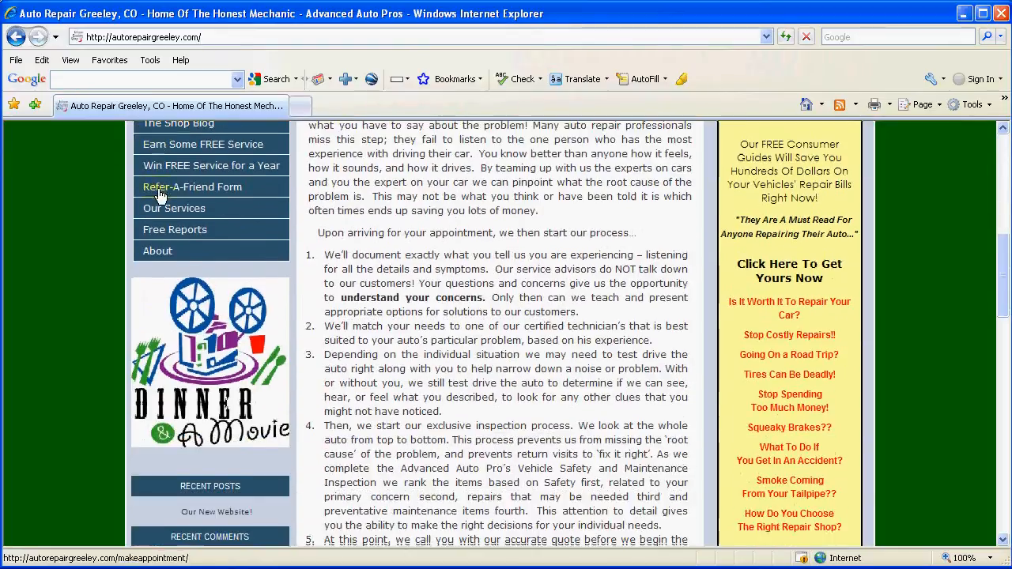
{"action": "scroll", "coordinate": [158, 194], "scroll_direction": "down", "scroll_amount": 3}
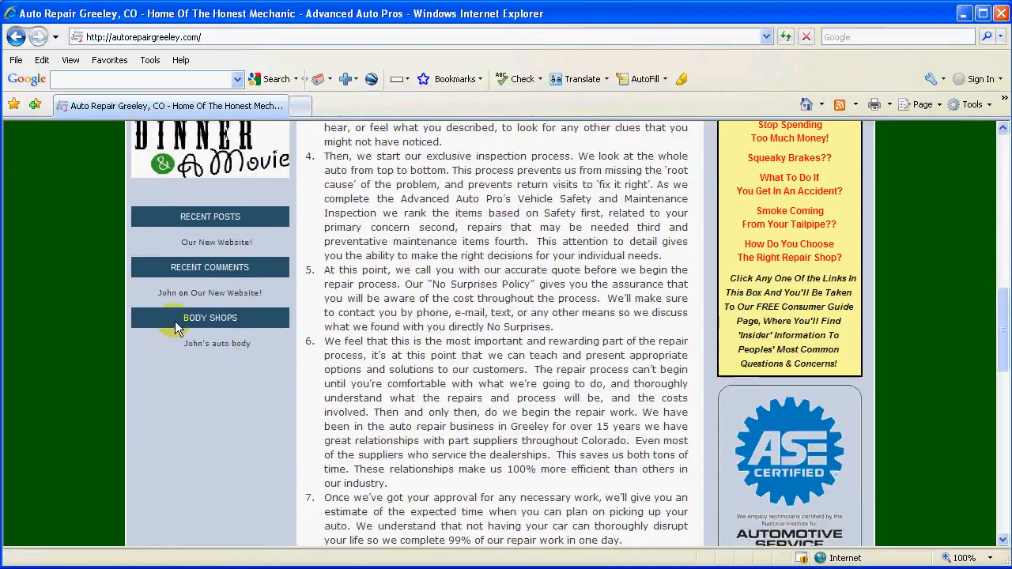
{"action": "left_click", "coordinate": [226, 353]}
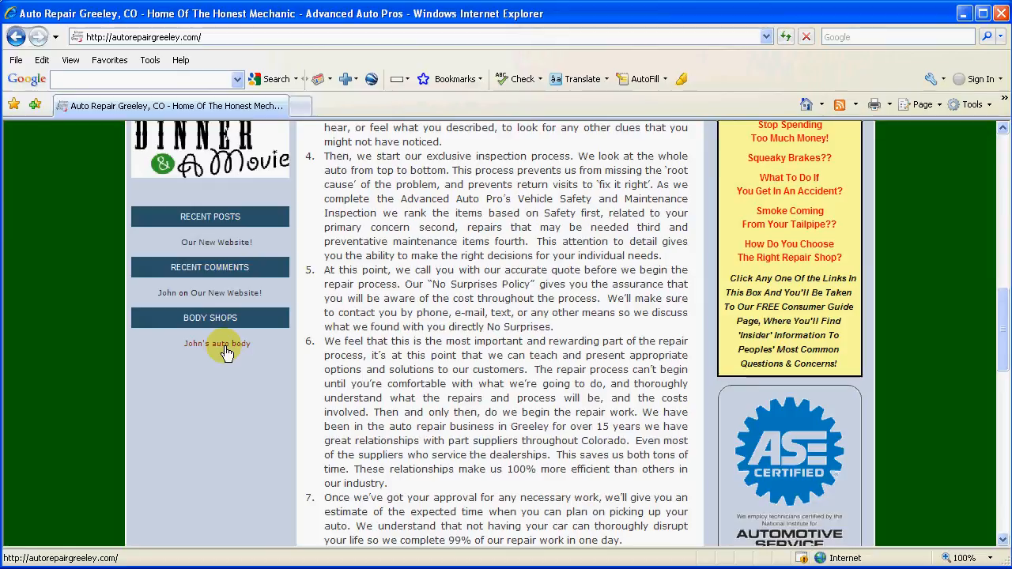
{"action": "scroll", "coordinate": [411, 372], "scroll_direction": "up", "scroll_amount": 2}
{"action": "scroll", "coordinate": [412, 371], "scroll_direction": "up", "scroll_amount": 15}
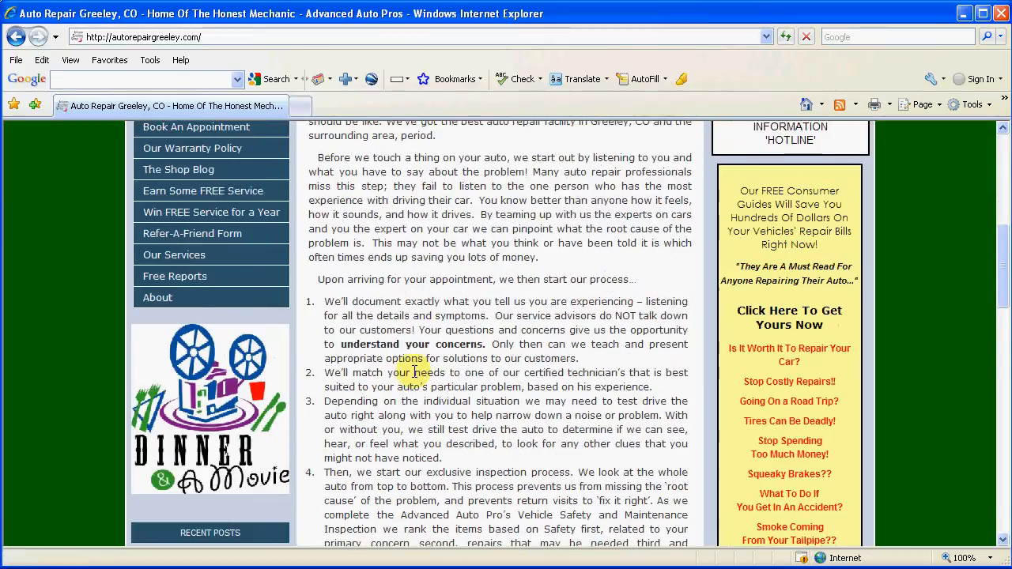
{"action": "left_click", "coordinate": [6, 37]}
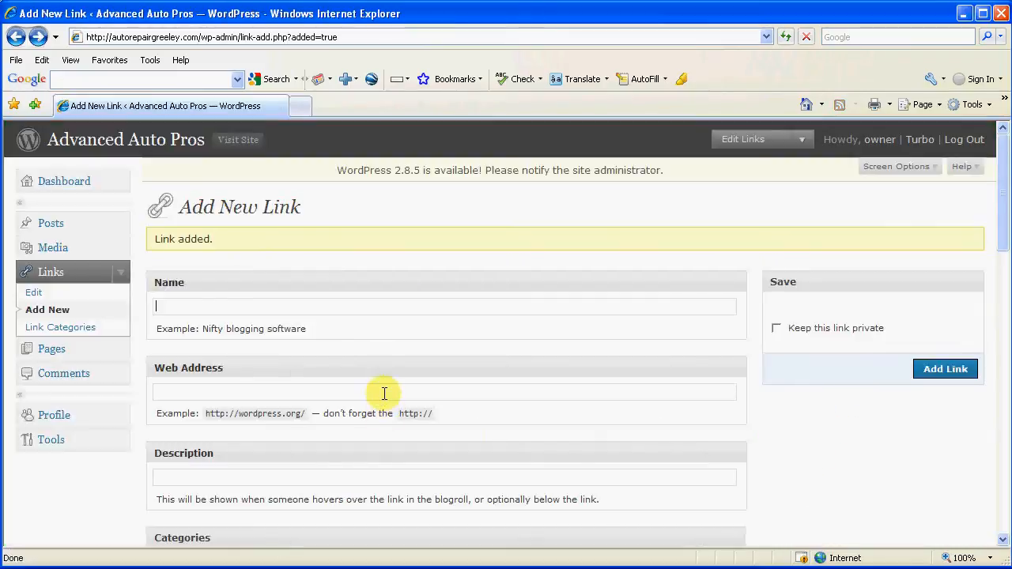
Delete the John's auto body link from the links list, confirm the deletion, and go to the Dashboard.
{"action": "left_click", "coordinate": [34, 295]}
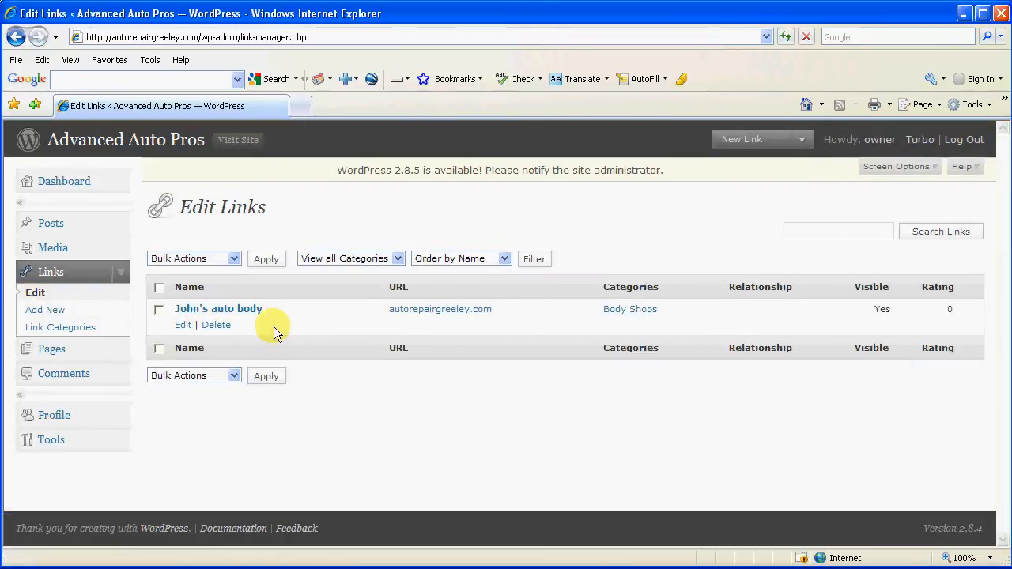
{"action": "left_click", "coordinate": [218, 328]}
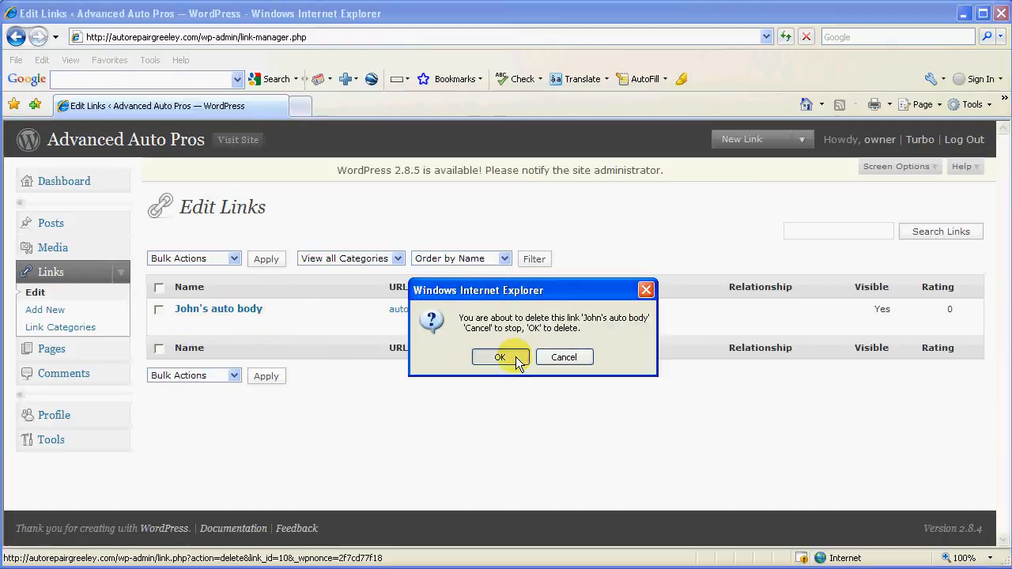
{"action": "left_click", "coordinate": [489, 355]}
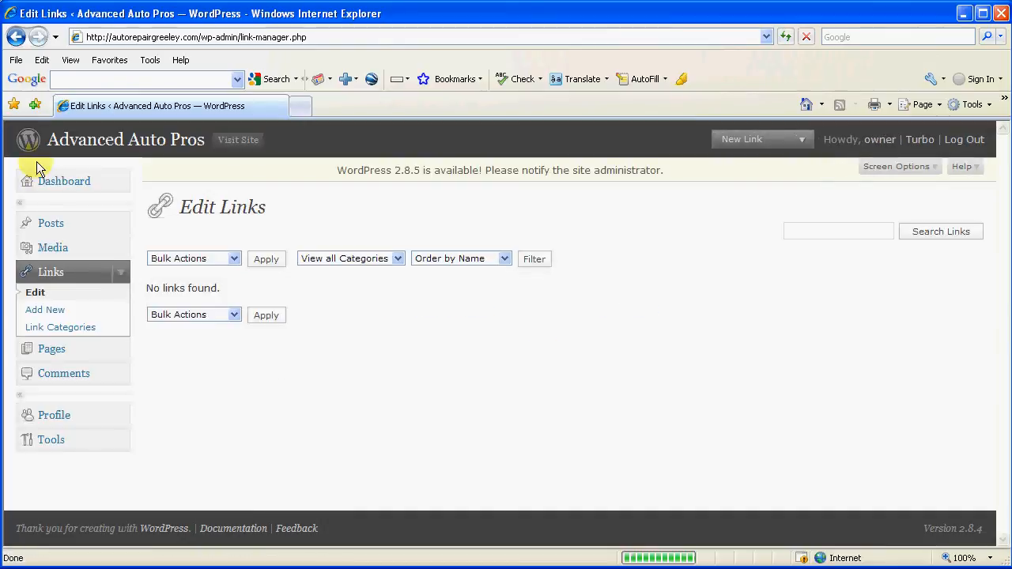
{"action": "left_click", "coordinate": [44, 185]}
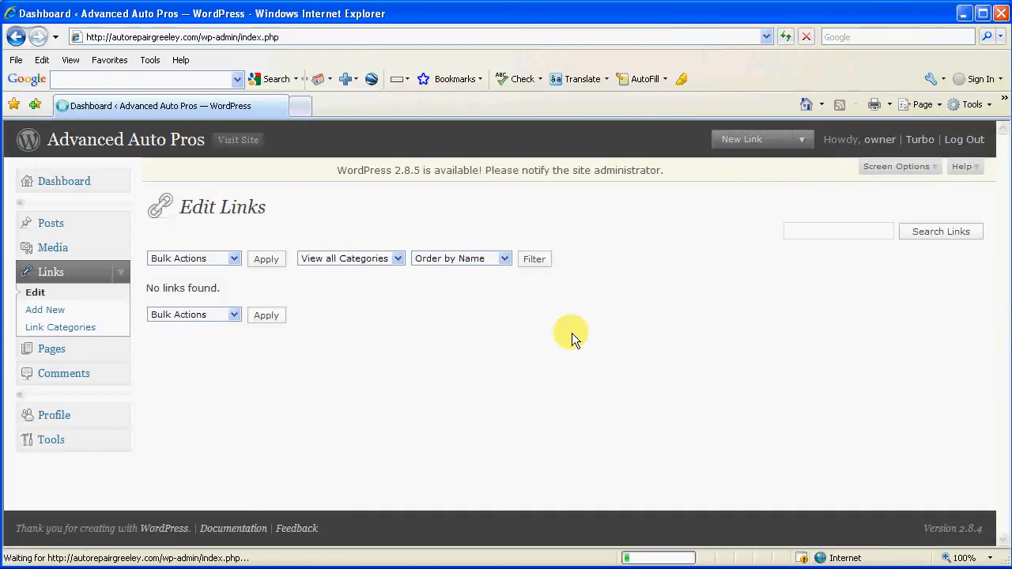